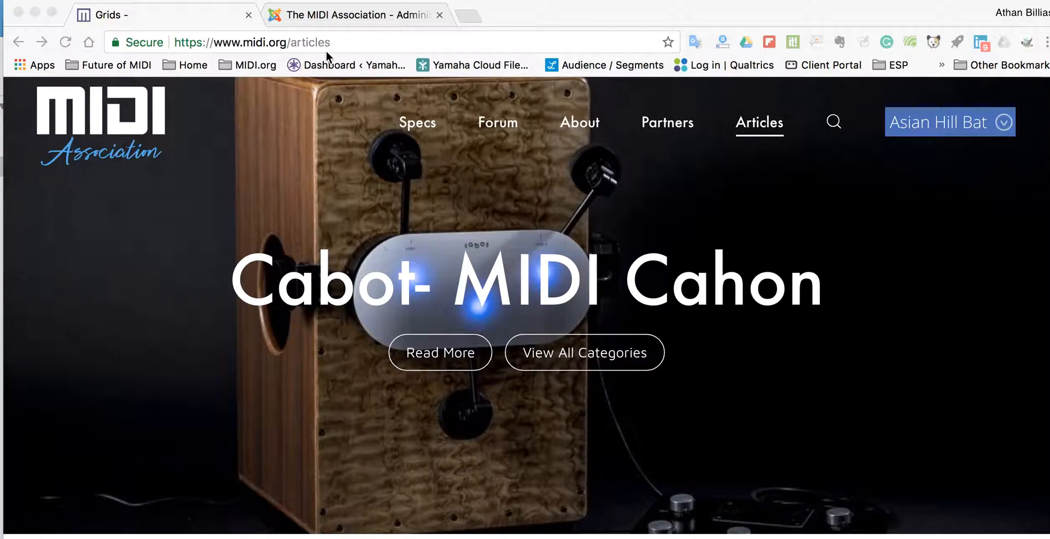
Go forward to midi.org/create-blog-post to reach the blog post template picker
{"action": "left_click", "coordinate": [42, 42]}
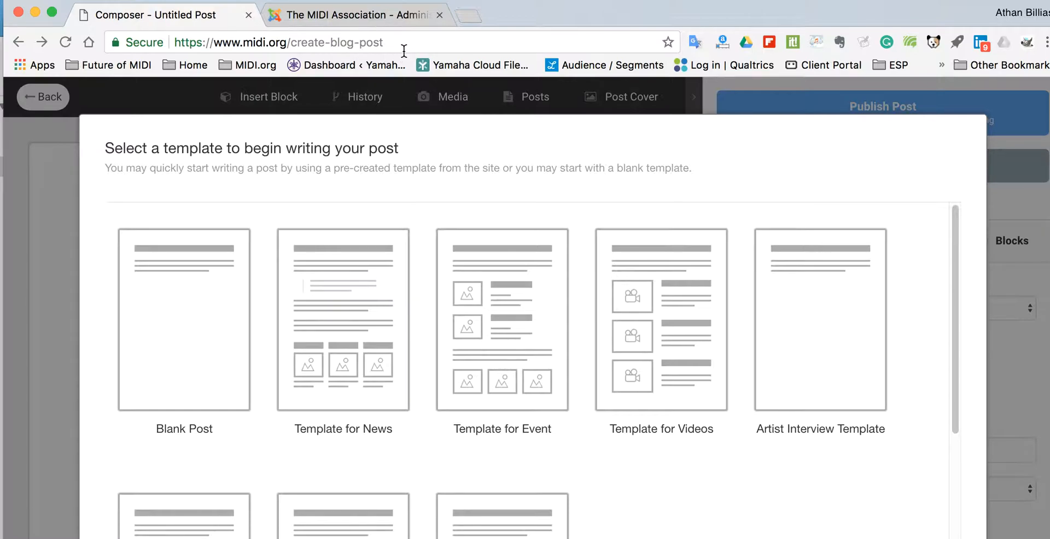
Start the post from the Template for News and view 'Test Blog Post' in the admin composer
{"action": "left_click", "coordinate": [331, 267]}
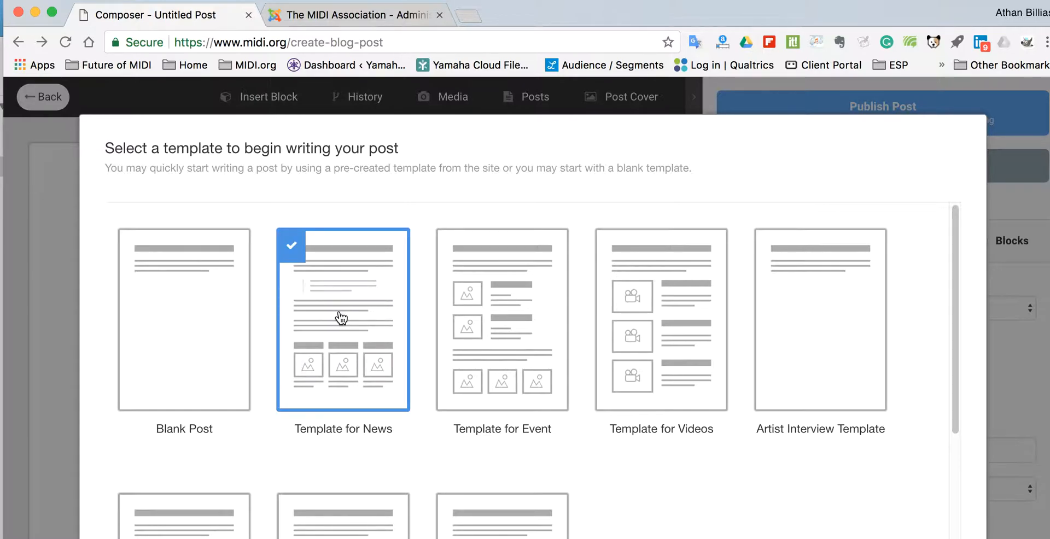
{"action": "left_click", "coordinate": [528, 321]}
{"action": "left_click", "coordinate": [662, 313]}
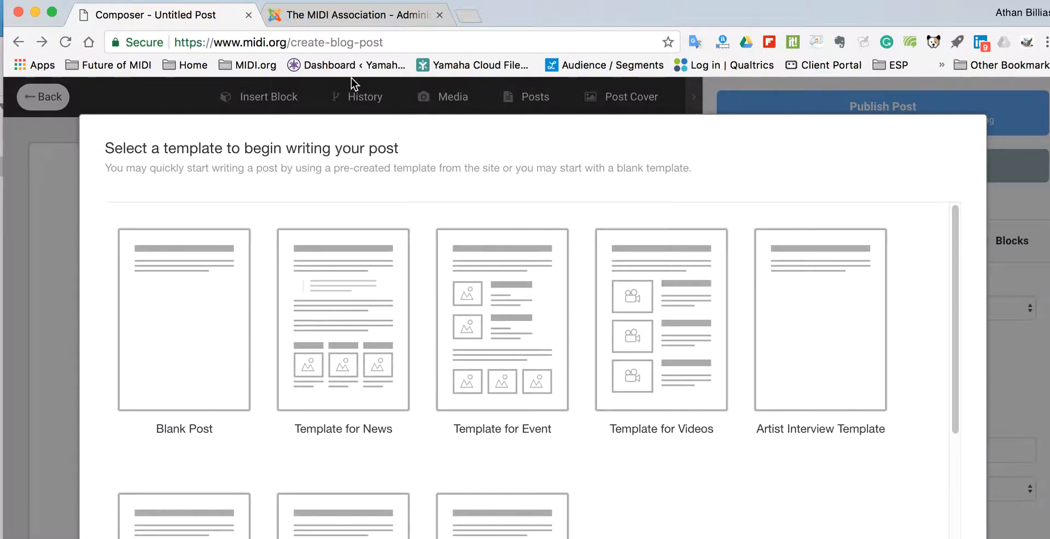
{"action": "left_click", "coordinate": [369, 15]}
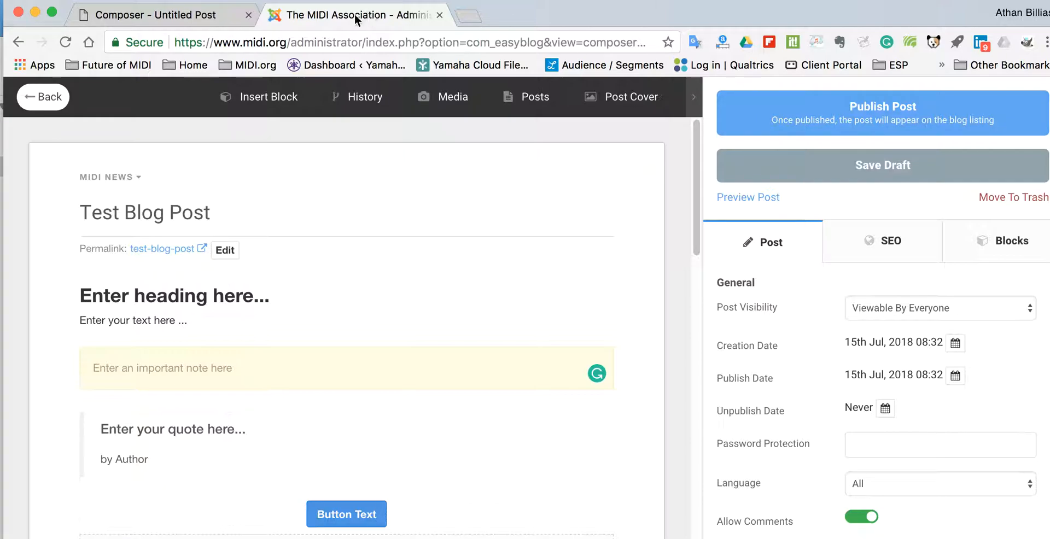
Retitle the post 'Test Blog Post Number 2' and set its permalink to test-blog-post-number-2
{"action": "left_click", "coordinate": [236, 212]}
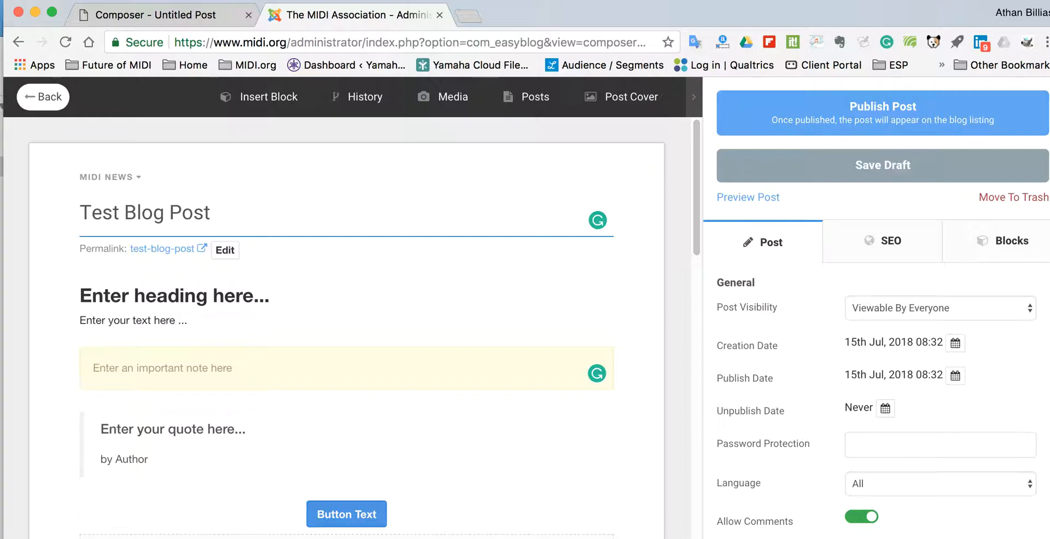
{"action": "type", "text": "Number 2"}
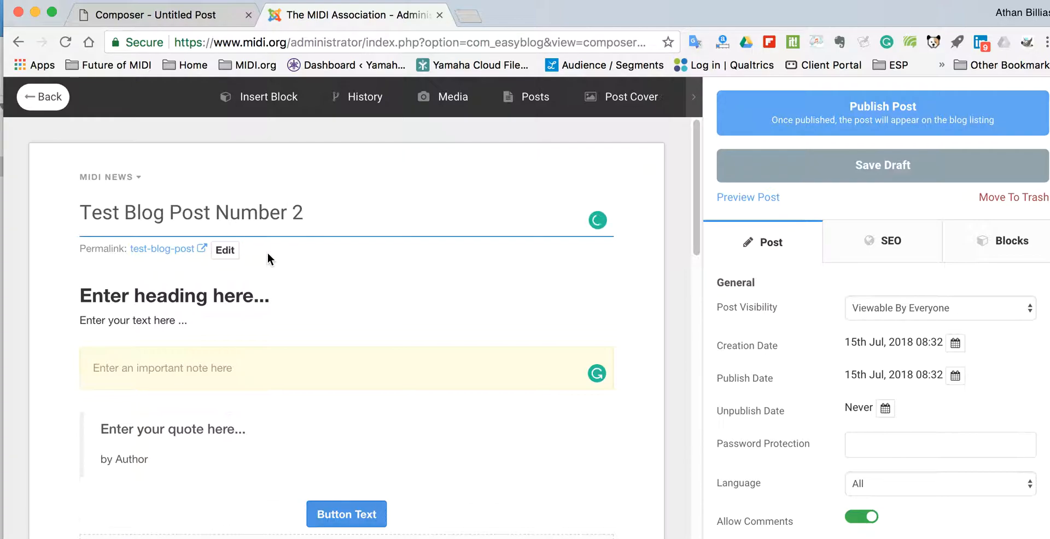
{"action": "left_click", "coordinate": [224, 250]}
{"action": "left_click_drag", "start_coordinate": [305, 212], "coordinate": [36, 217]}
{"action": "key", "text": "super+c"}
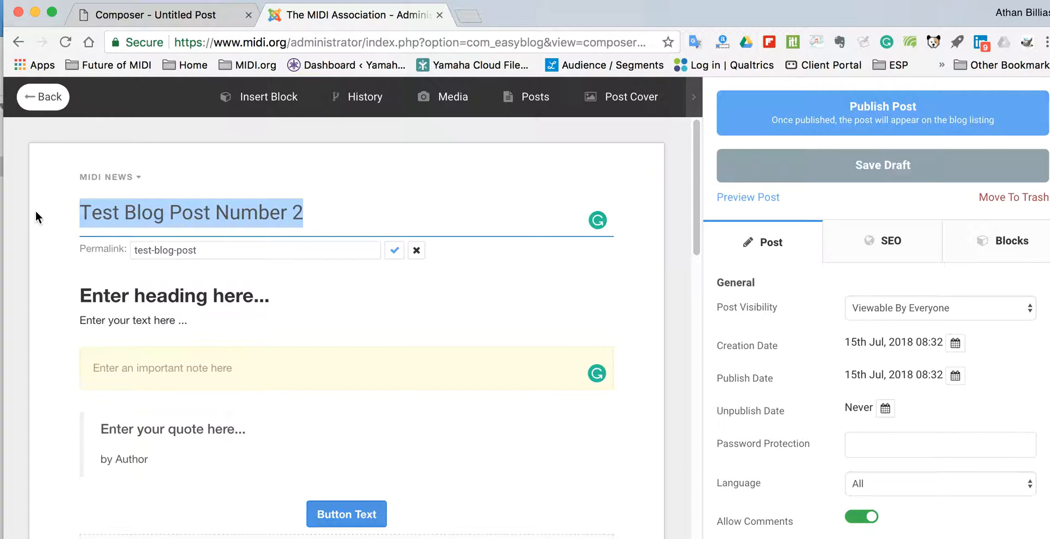
{"action": "left_click", "coordinate": [212, 249]}
{"action": "left_click_drag", "start_coordinate": [213, 249], "coordinate": [97, 249]}
{"action": "key", "text": "super+v"}
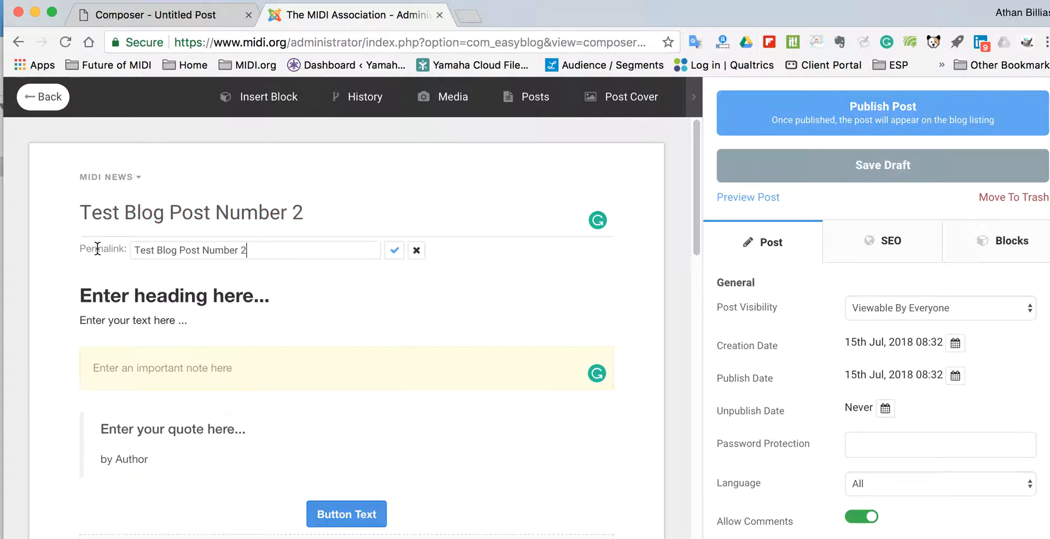
{"action": "left_click", "coordinate": [394, 251]}
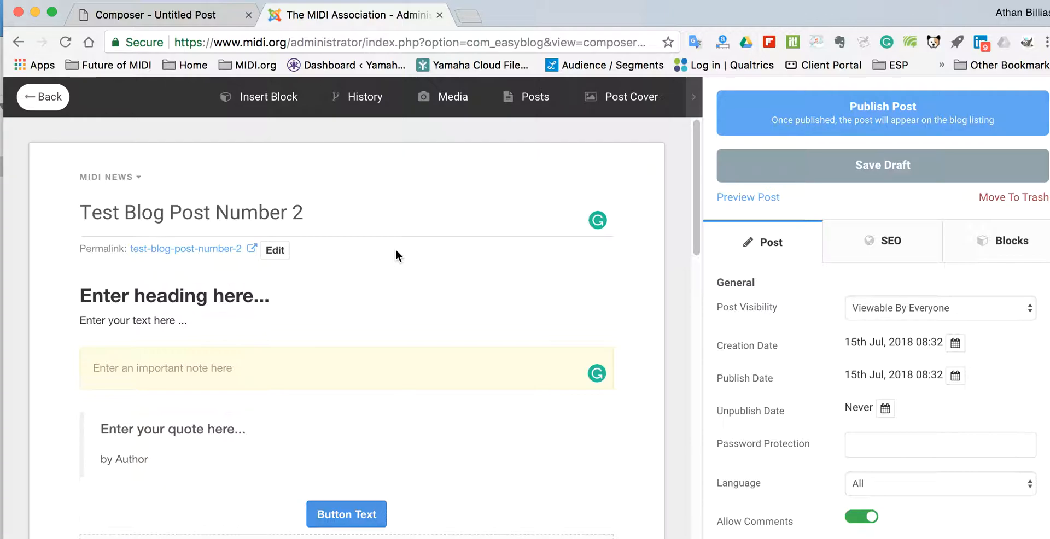
Select the template's placeholder heading block, glancing at the insertable blocks list along the way
{"action": "left_click", "coordinate": [340, 298]}
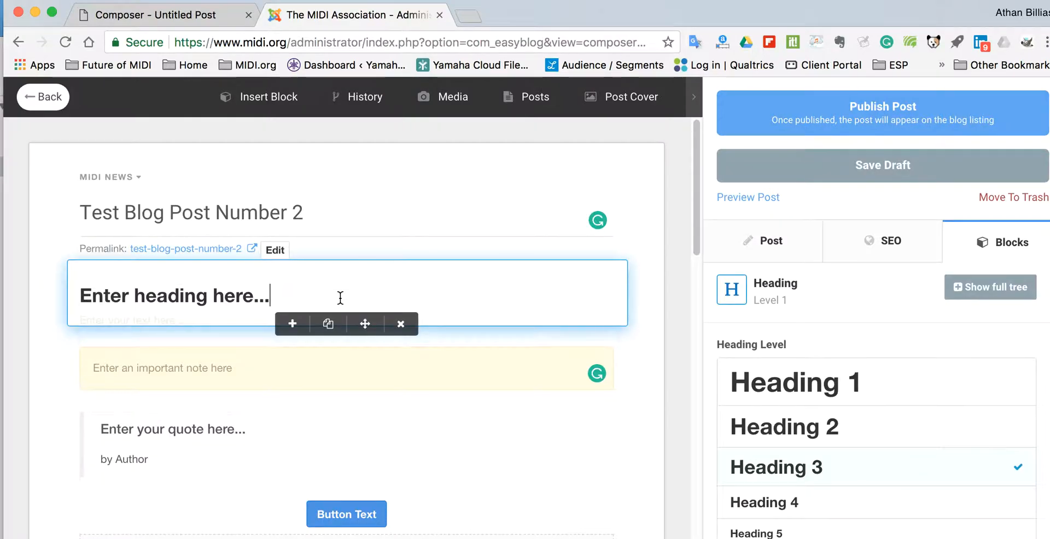
{"action": "left_click", "coordinate": [270, 103]}
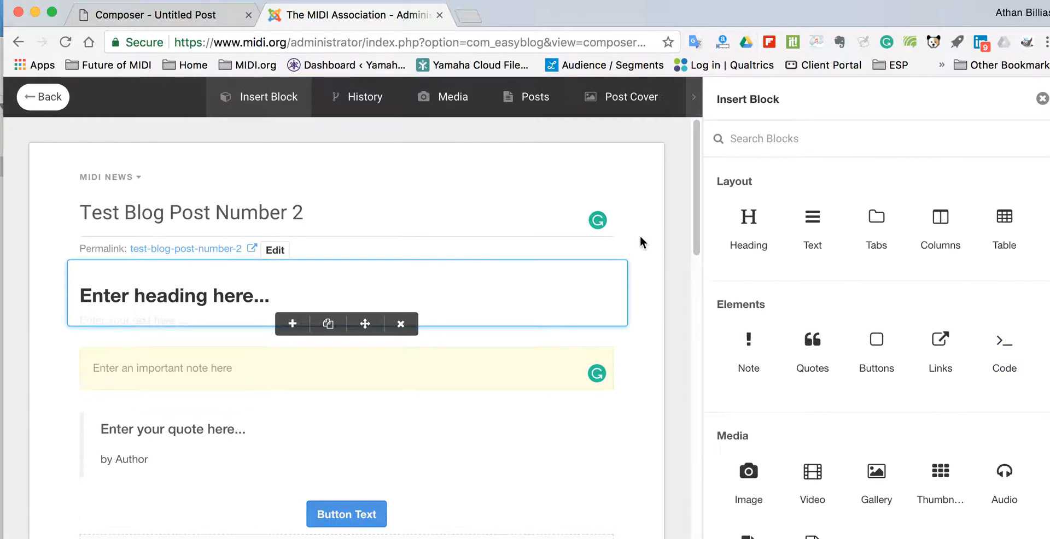
{"action": "left_click", "coordinate": [595, 292]}
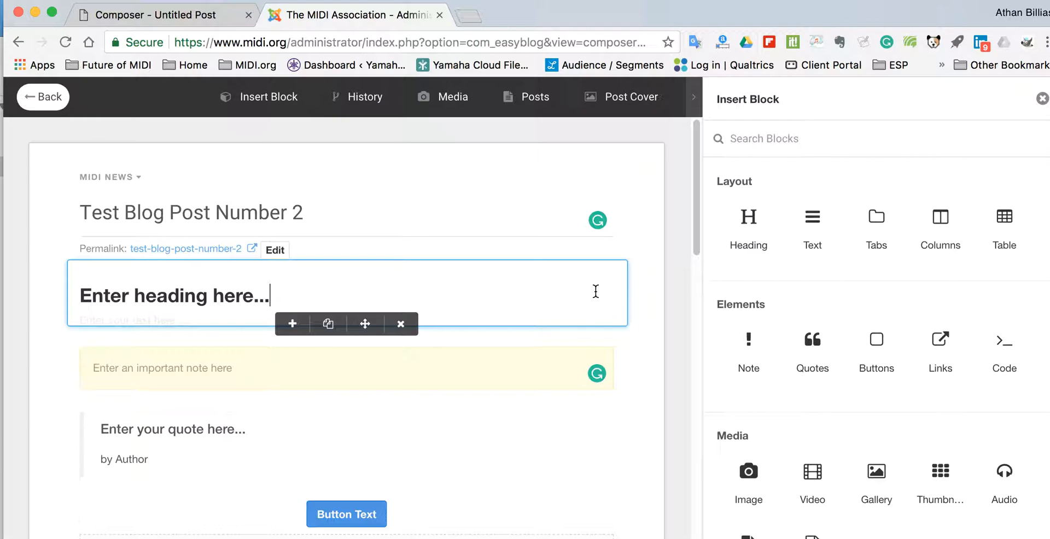
{"action": "left_click", "coordinate": [479, 338]}
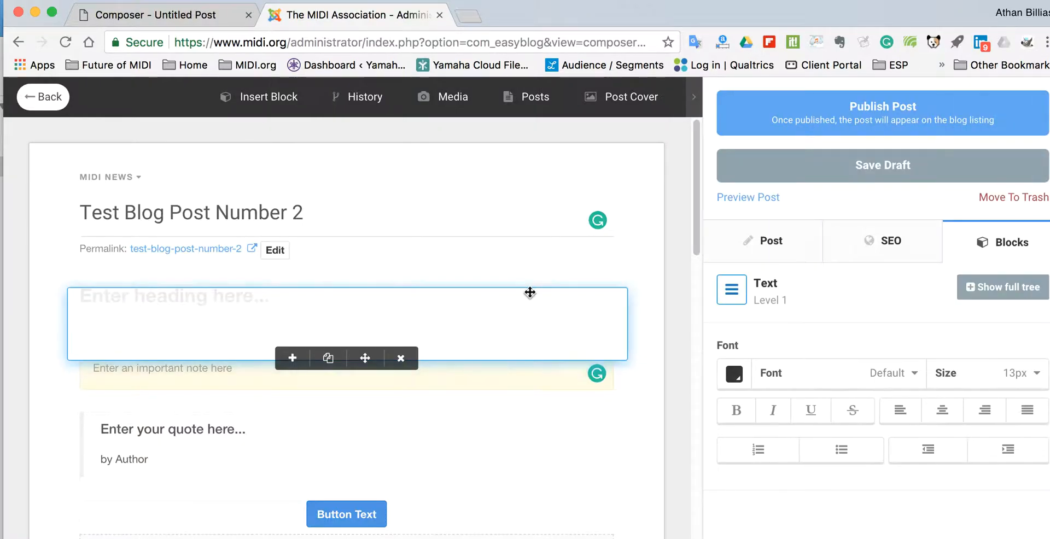
{"action": "left_click", "coordinate": [508, 269]}
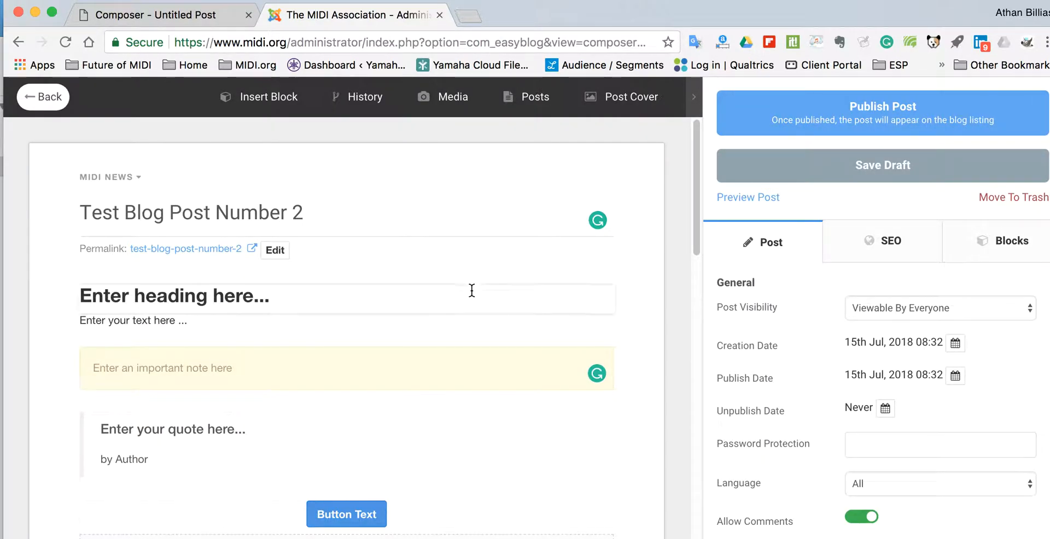
{"action": "left_click", "coordinate": [272, 292]}
Try heading levels 1 to 4, then settle on Heading 2 for the heading
{"action": "left_click", "coordinate": [886, 386]}
{"action": "left_click", "coordinate": [883, 427]}
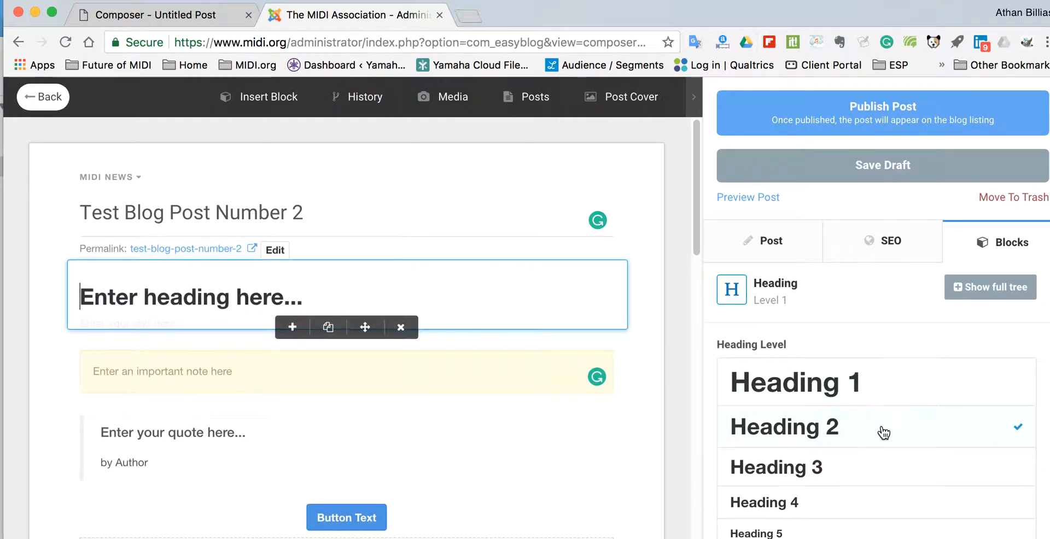
{"action": "left_click", "coordinate": [871, 465]}
{"action": "left_click", "coordinate": [857, 508]}
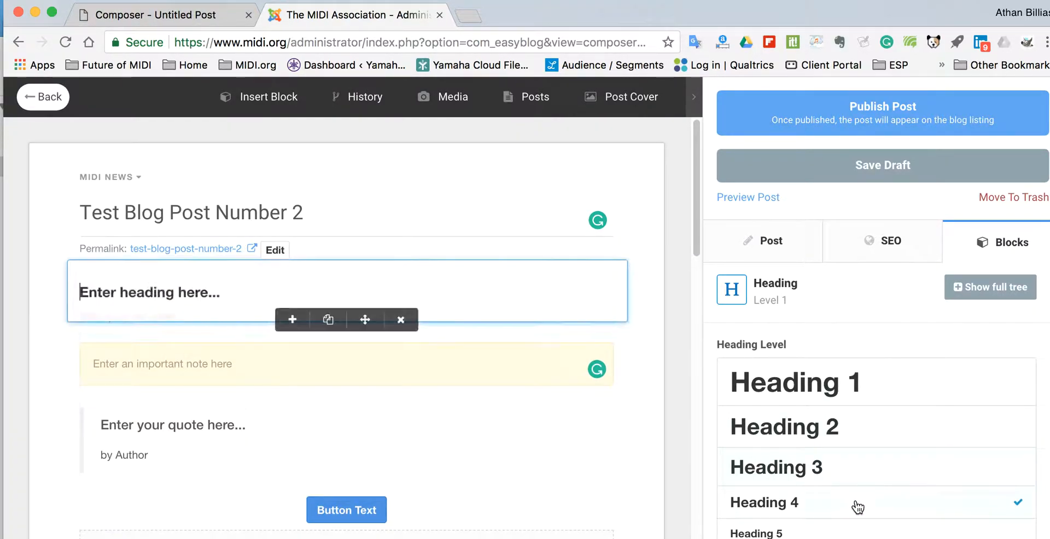
{"action": "left_click", "coordinate": [839, 427]}
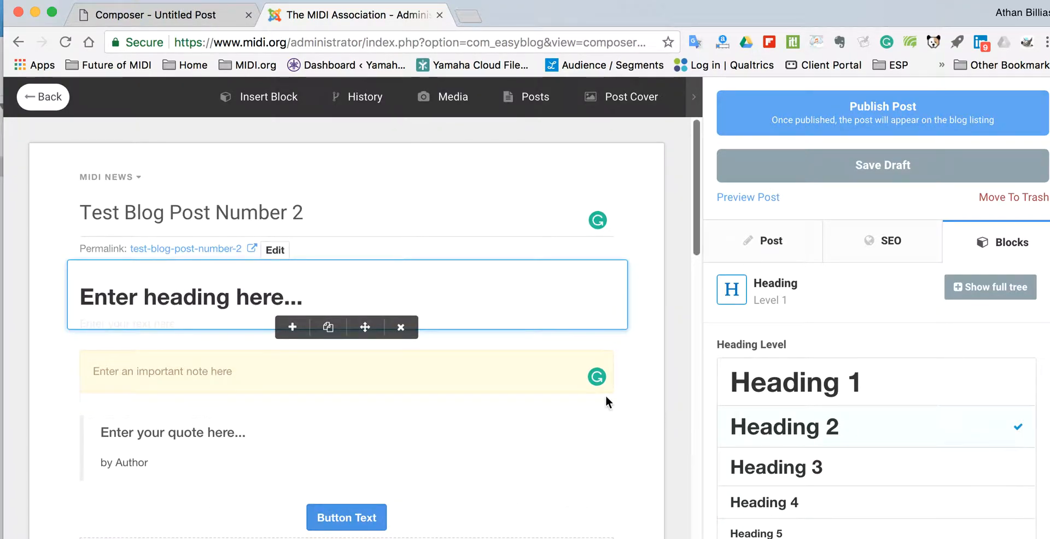
{"action": "left_click", "coordinate": [649, 345]}
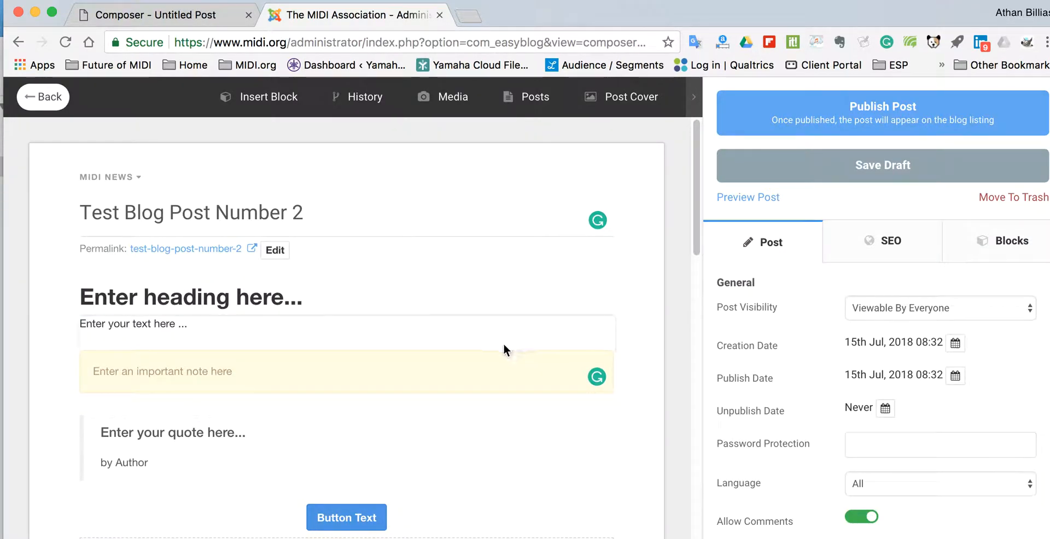
{"action": "left_click", "coordinate": [438, 338]}
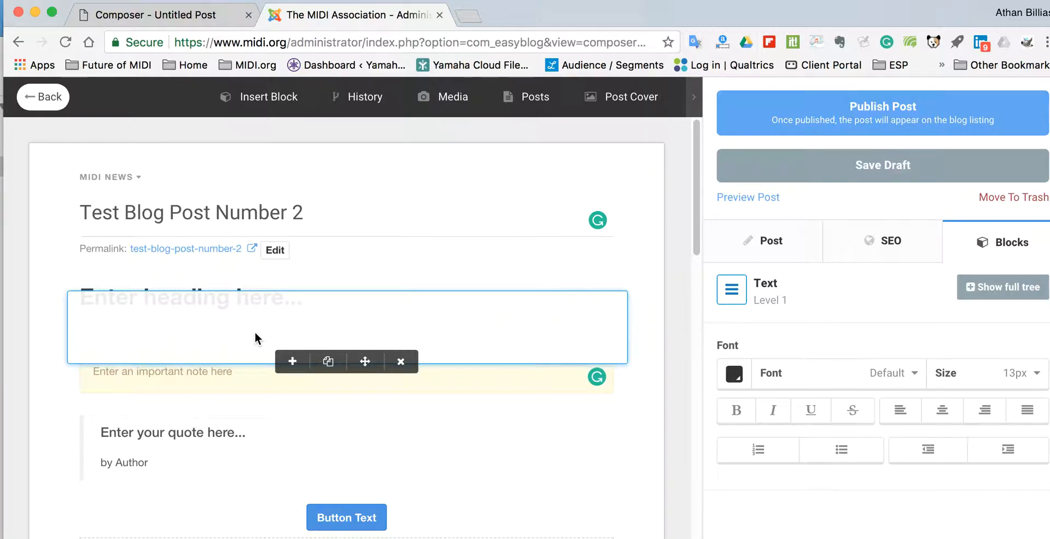
Fill the text block with 's;ldkfj;aslkdjf;lkasjdf', then inspect the note and quote blocks' settings
{"action": "type", "text": "s;ldkfj;aslkdjf;lkasjdf"}
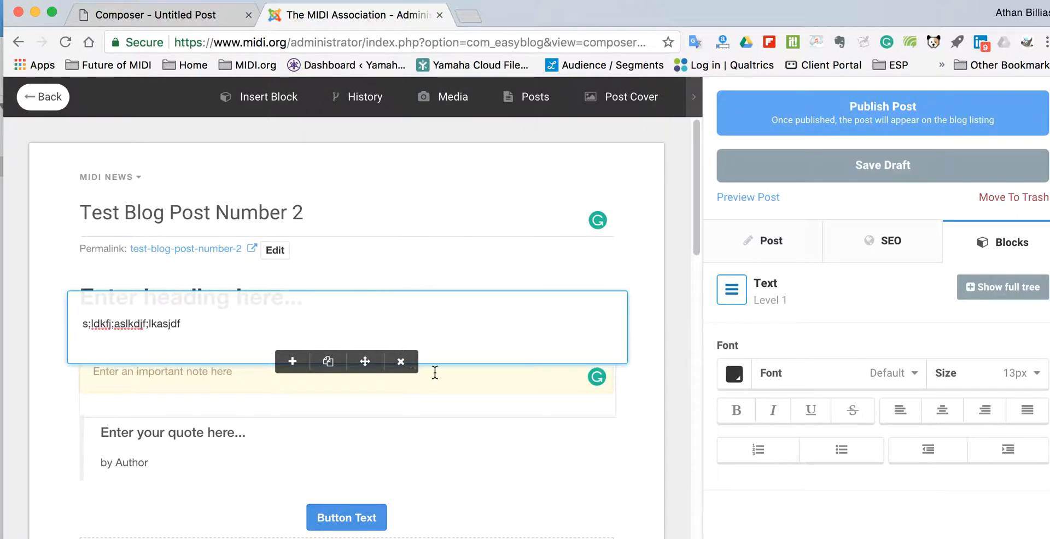
{"action": "left_click", "coordinate": [651, 336]}
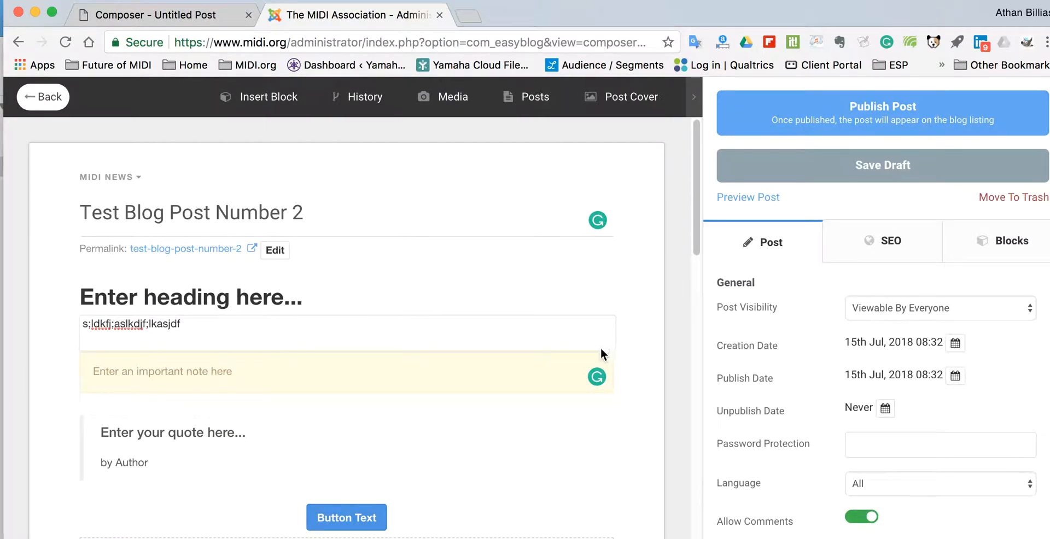
{"action": "left_click", "coordinate": [470, 368]}
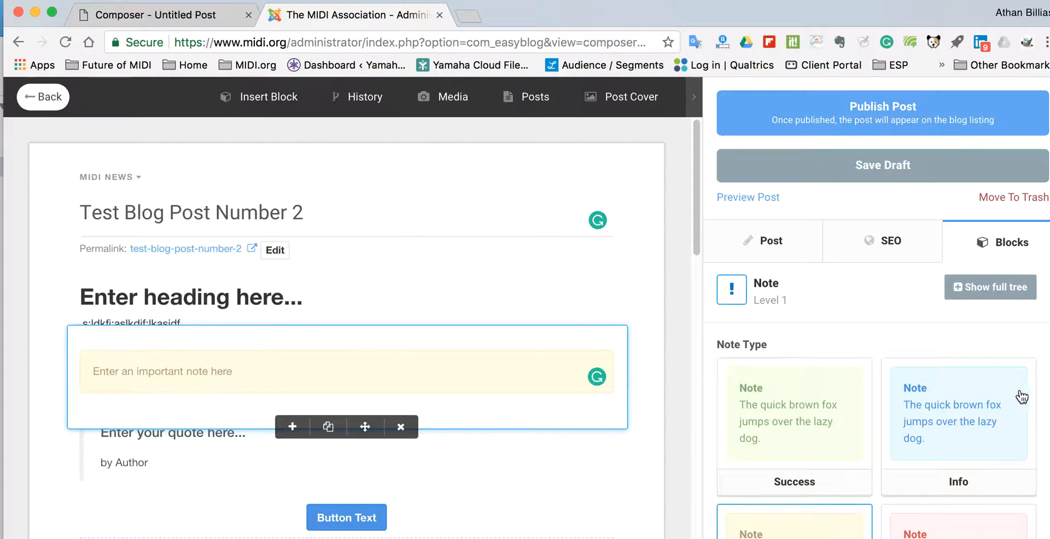
{"action": "left_click", "coordinate": [642, 453]}
{"action": "left_click", "coordinate": [470, 445]}
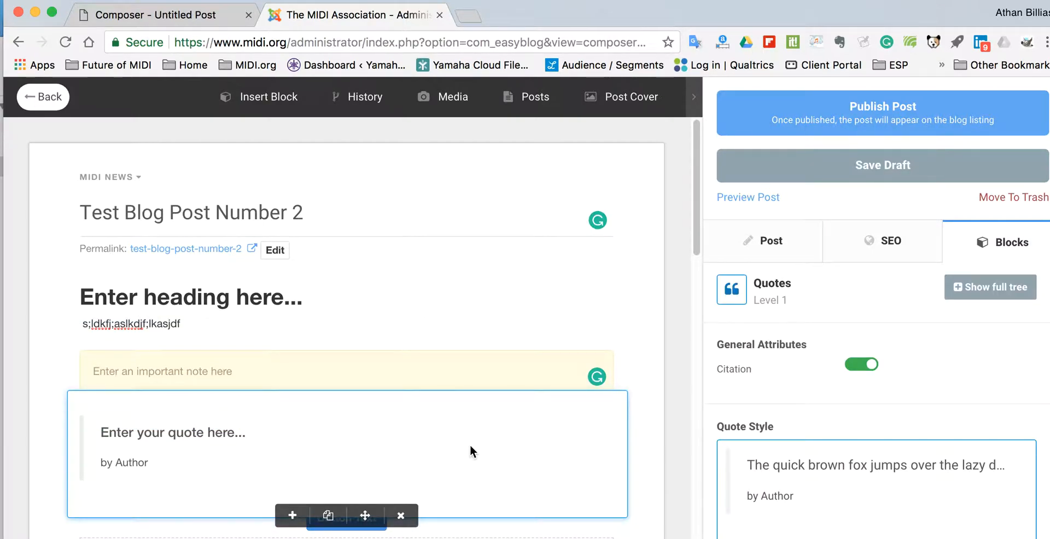
{"action": "left_click", "coordinate": [263, 104]}
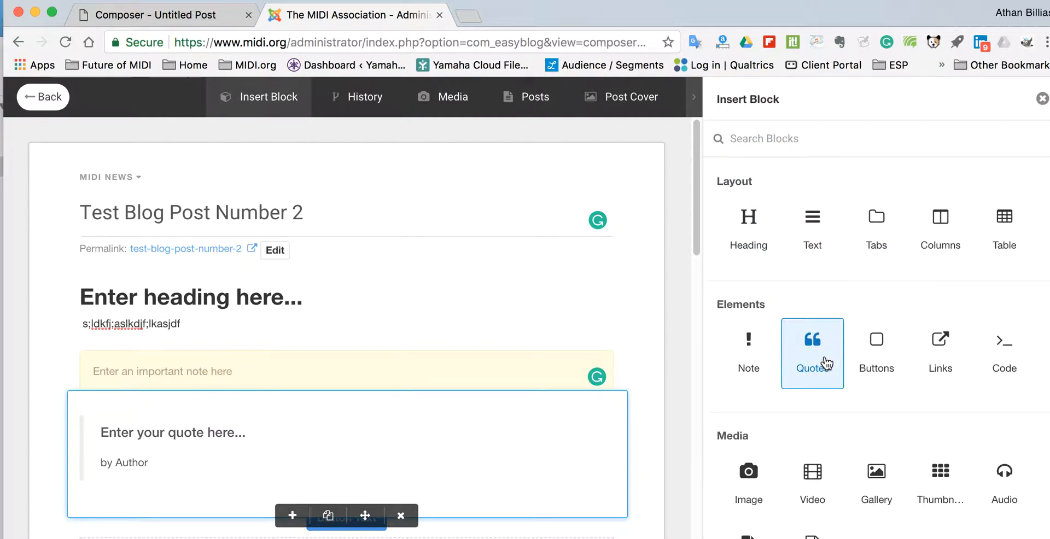
{"action": "left_click_drag", "start_coordinate": [693, 219], "coordinate": [698, 307]}
{"action": "left_click", "coordinate": [587, 351]}
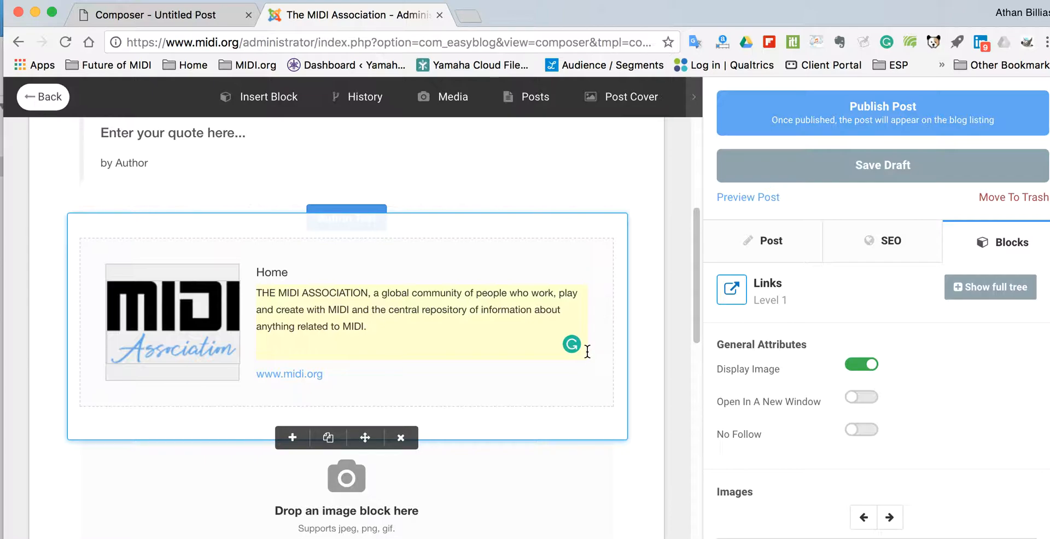
{"action": "left_click", "coordinate": [255, 99]}
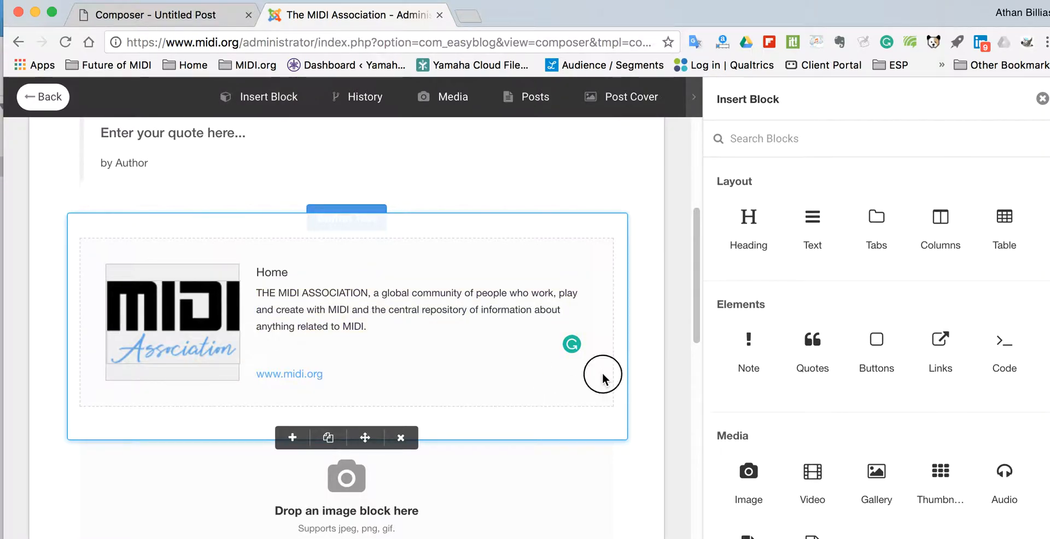
{"action": "left_click", "coordinate": [511, 186]}
{"action": "left_click", "coordinate": [487, 324]}
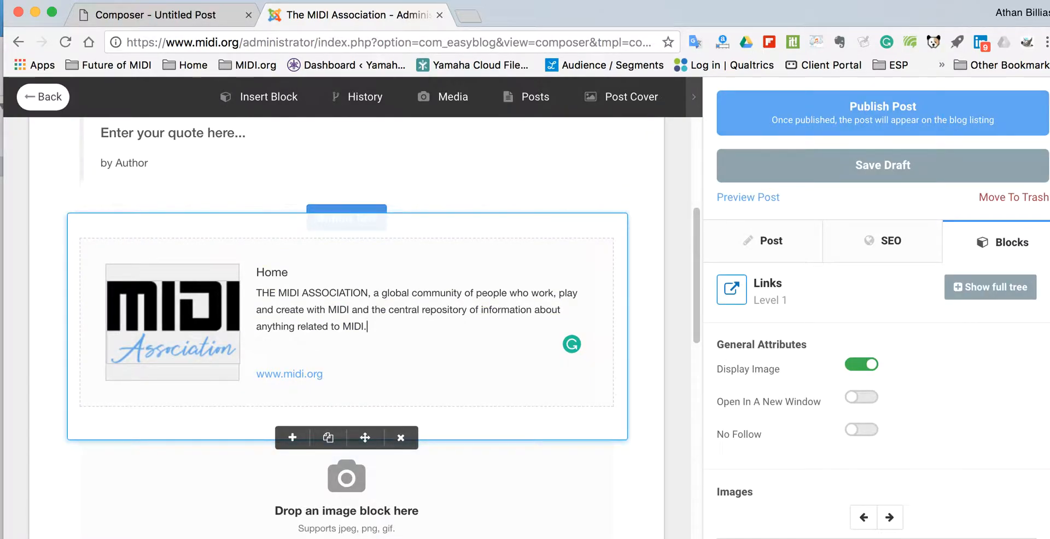
{"action": "left_click_drag", "start_coordinate": [893, 11], "coordinate": [854, 15]}
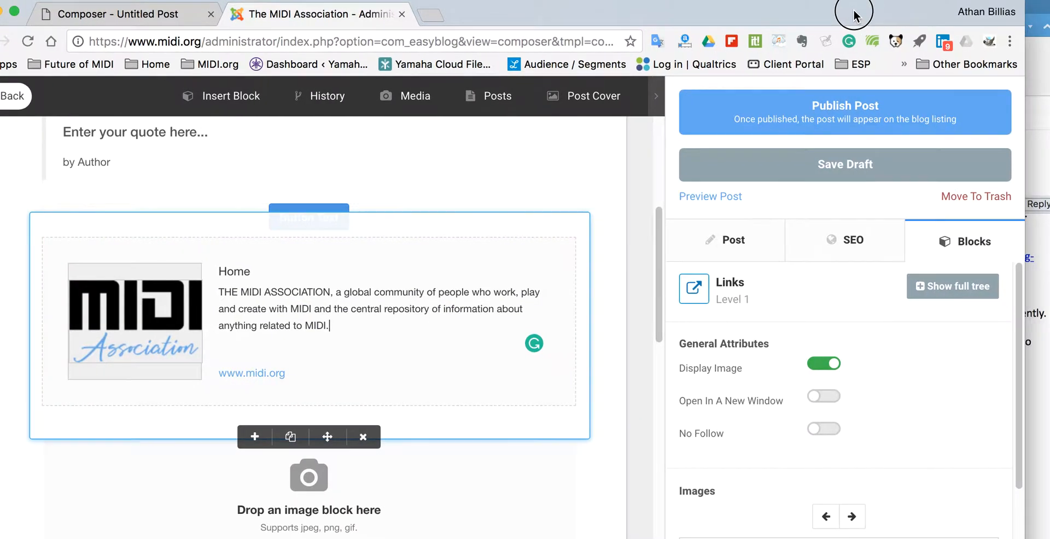
{"action": "left_click_drag", "start_coordinate": [1017, 286], "coordinate": [1027, 416]}
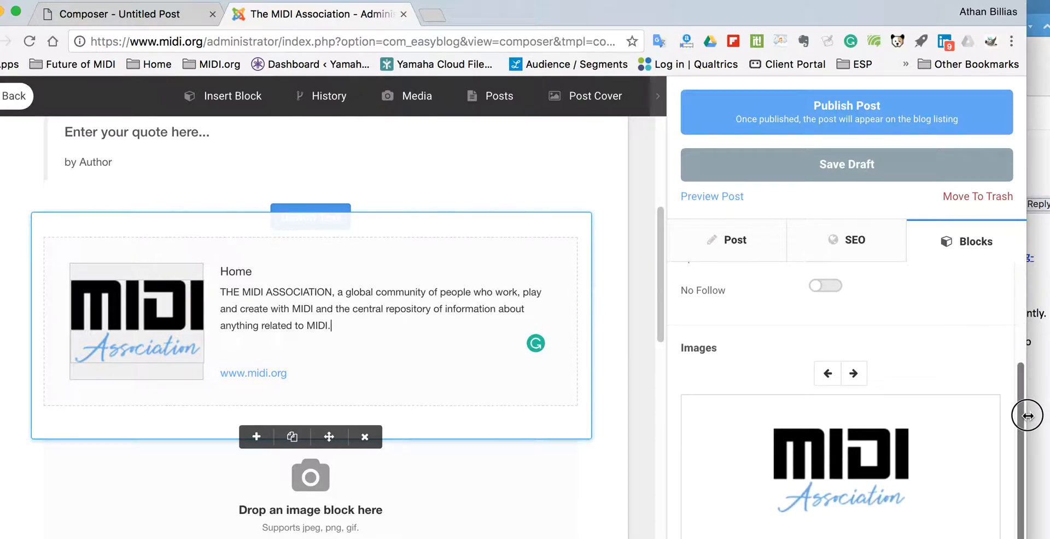
Cycle through the link card thumbnails and settle on the black MIDI Association logo
{"action": "left_click", "coordinate": [856, 374]}
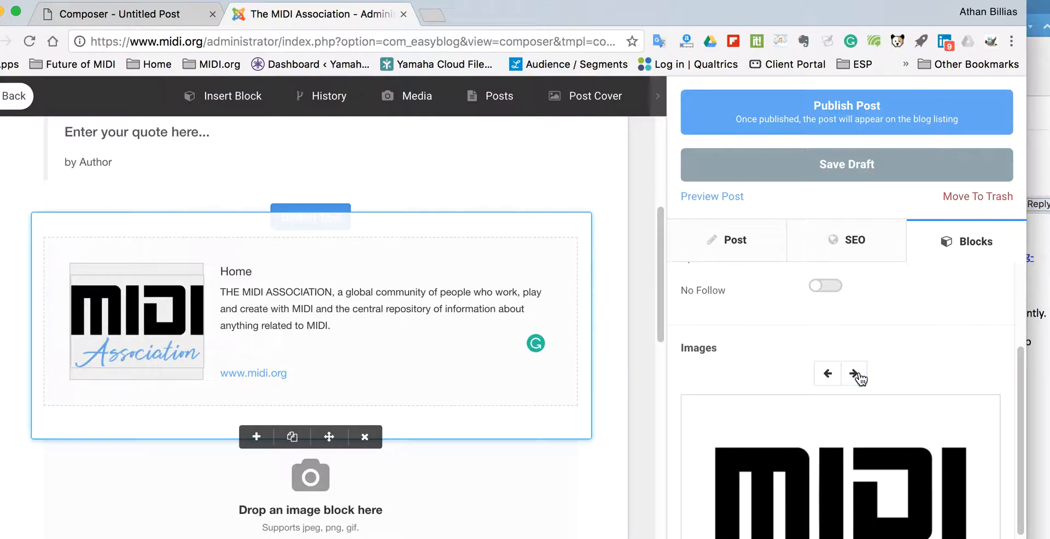
{"action": "left_click", "coordinate": [857, 375]}
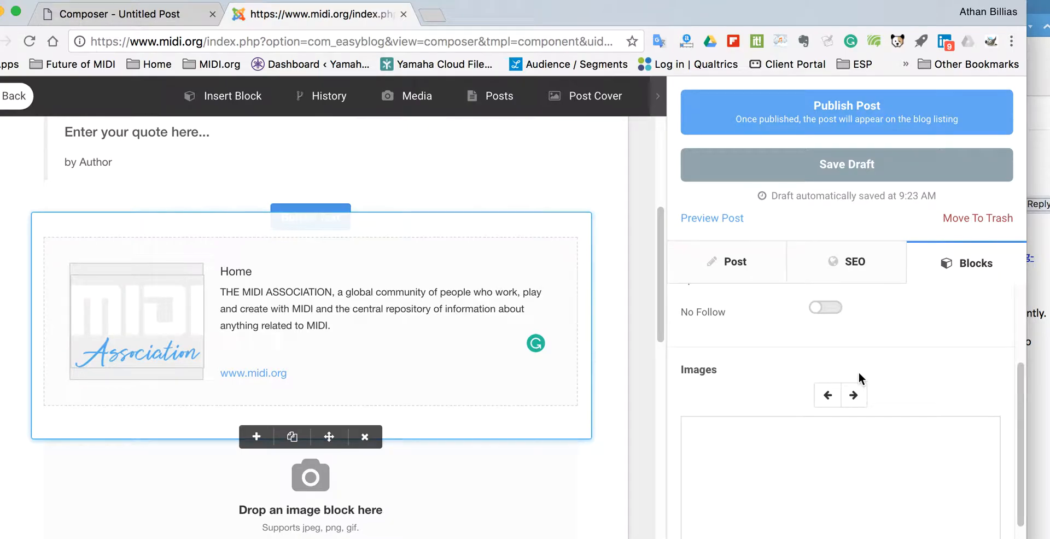
{"action": "left_click", "coordinate": [854, 396]}
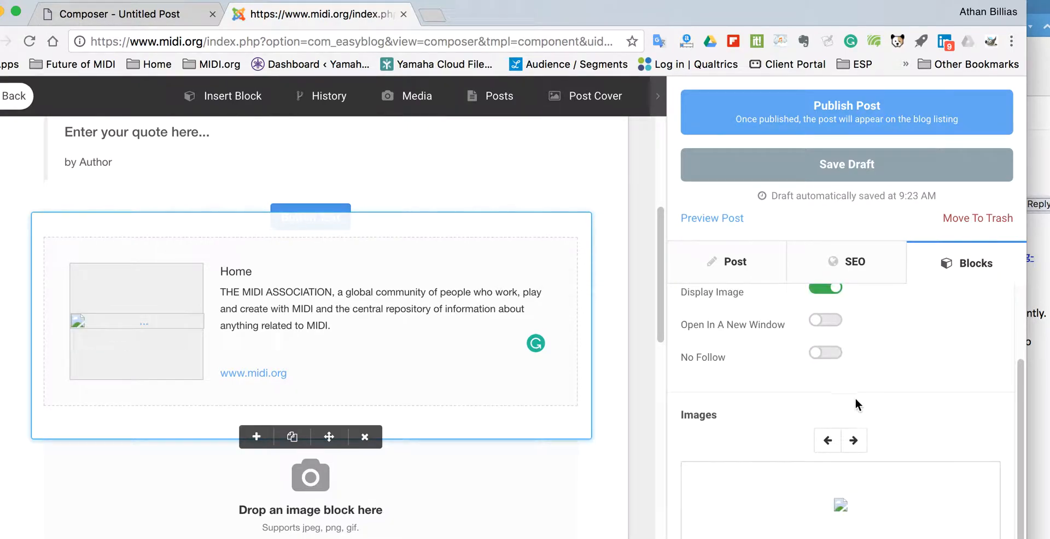
{"action": "left_click", "coordinate": [856, 442]}
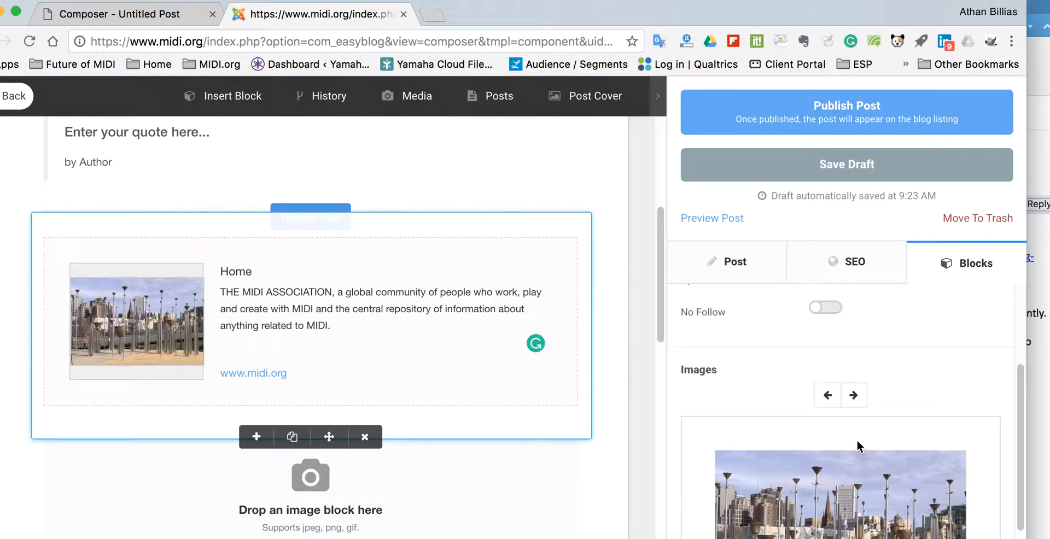
{"action": "left_click", "coordinate": [855, 397]}
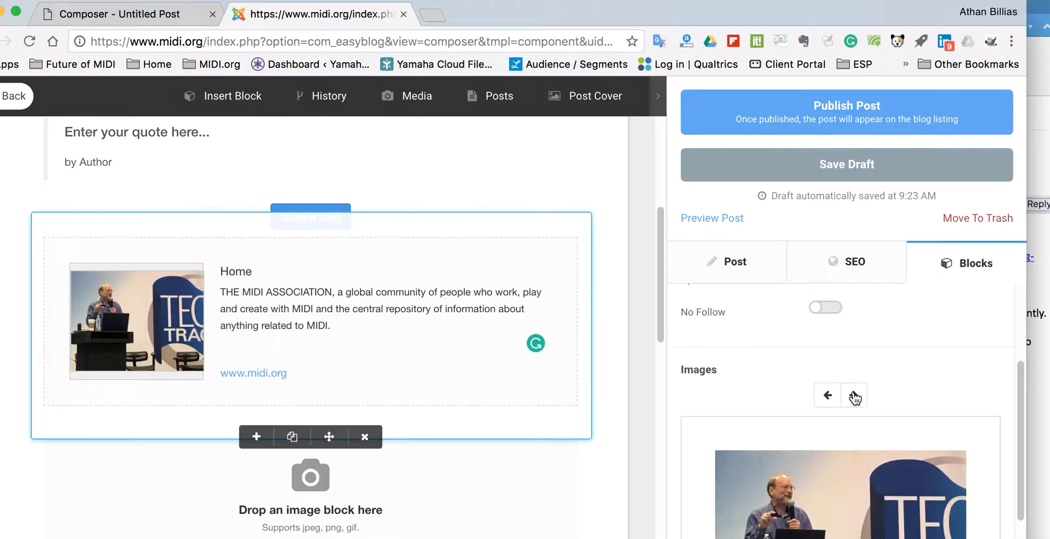
{"action": "left_click", "coordinate": [854, 397]}
{"action": "left_click", "coordinate": [828, 397]}
{"action": "left_click", "coordinate": [828, 397]}
{"action": "left_click", "coordinate": [828, 397]}
{"action": "left_click", "coordinate": [827, 446]}
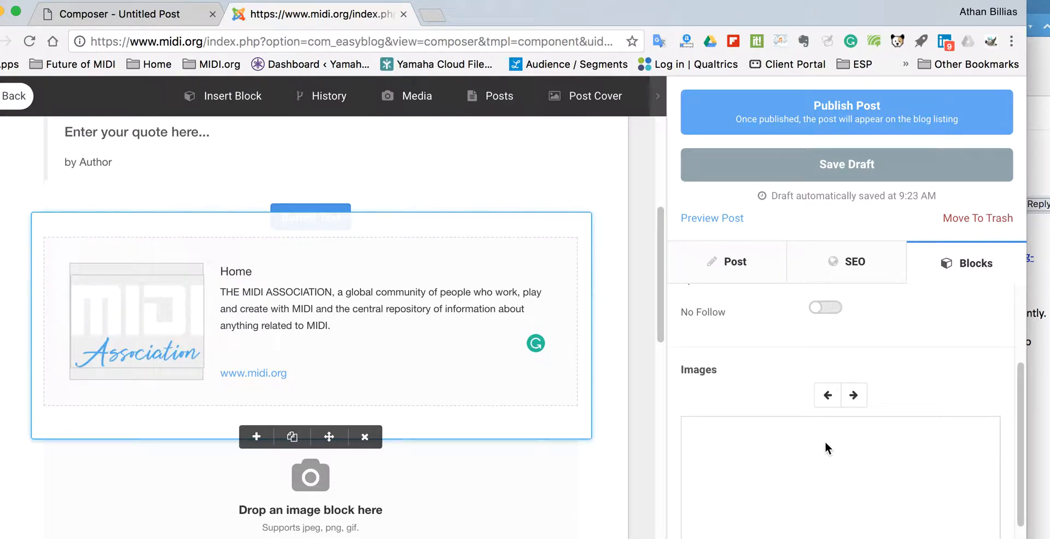
{"action": "left_click", "coordinate": [828, 397]}
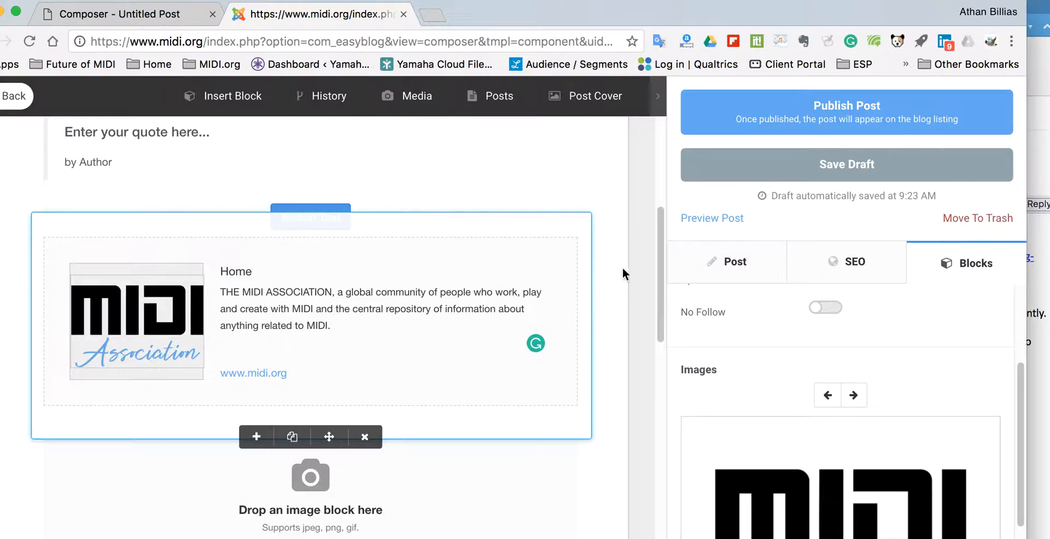
{"action": "left_click_drag", "start_coordinate": [661, 245], "coordinate": [636, 312]}
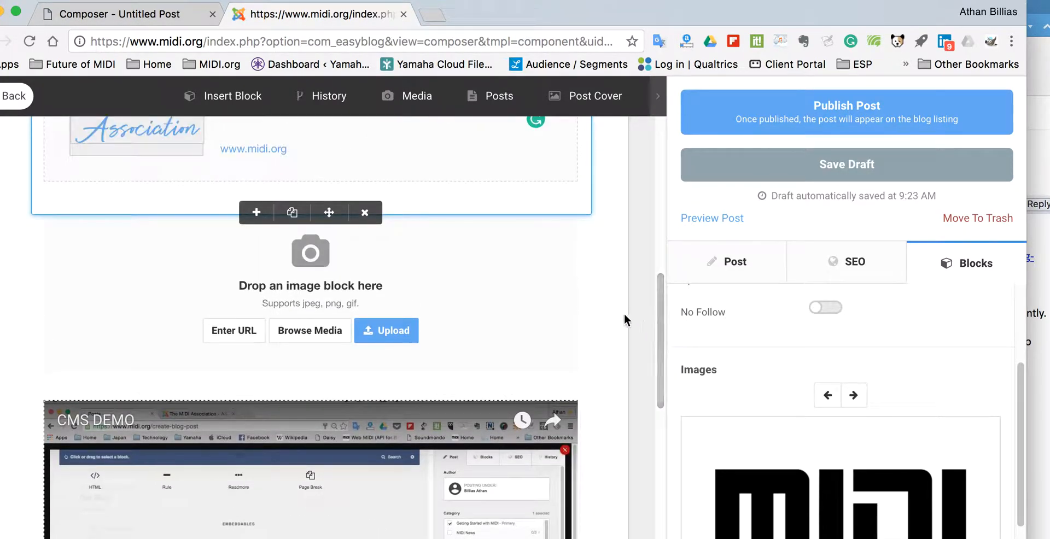
{"action": "left_click", "coordinate": [463, 310]}
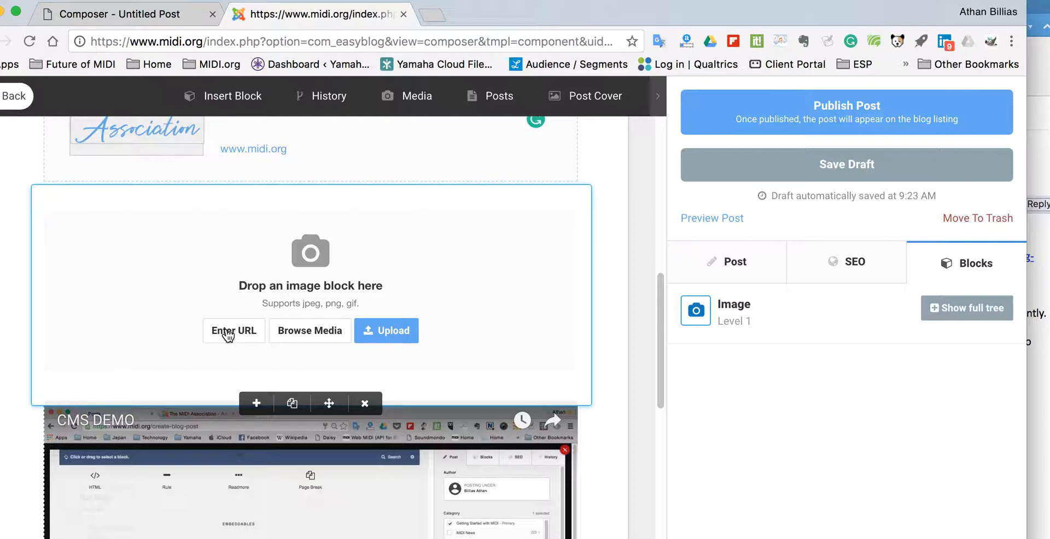
{"action": "left_click", "coordinate": [310, 333]}
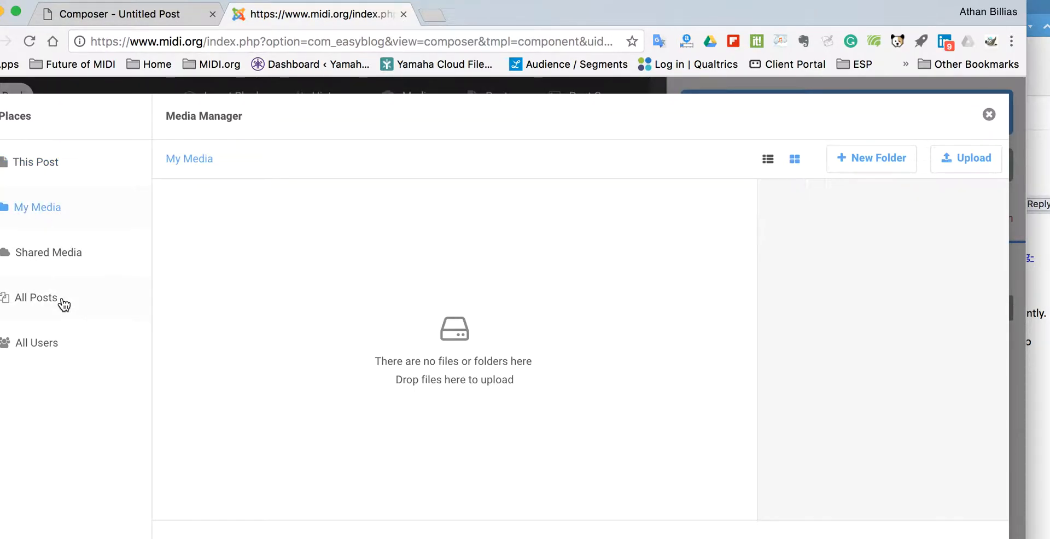
{"action": "left_click", "coordinate": [64, 254]}
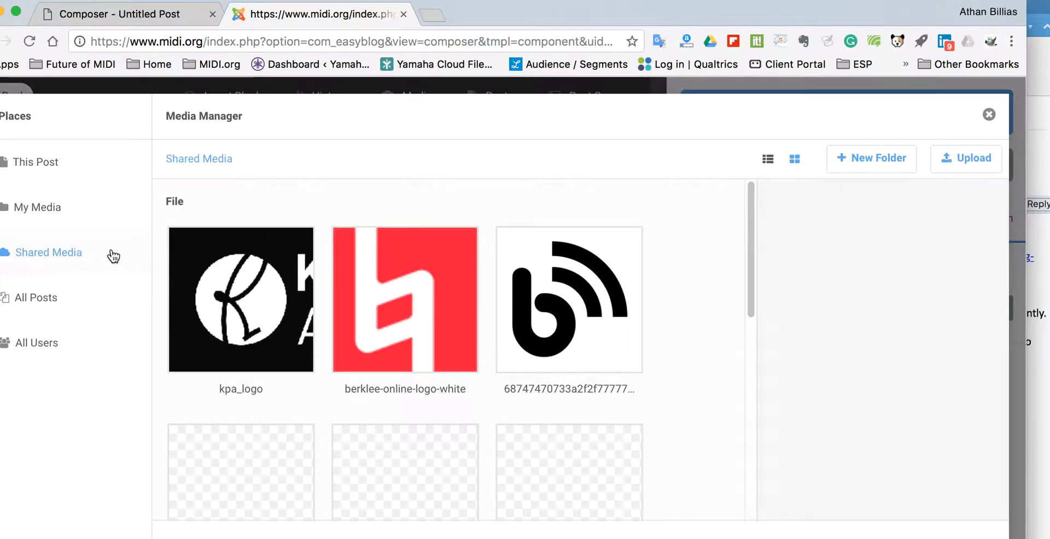
{"action": "left_click", "coordinate": [989, 116]}
{"action": "left_click_drag", "start_coordinate": [659, 298], "coordinate": [659, 331]}
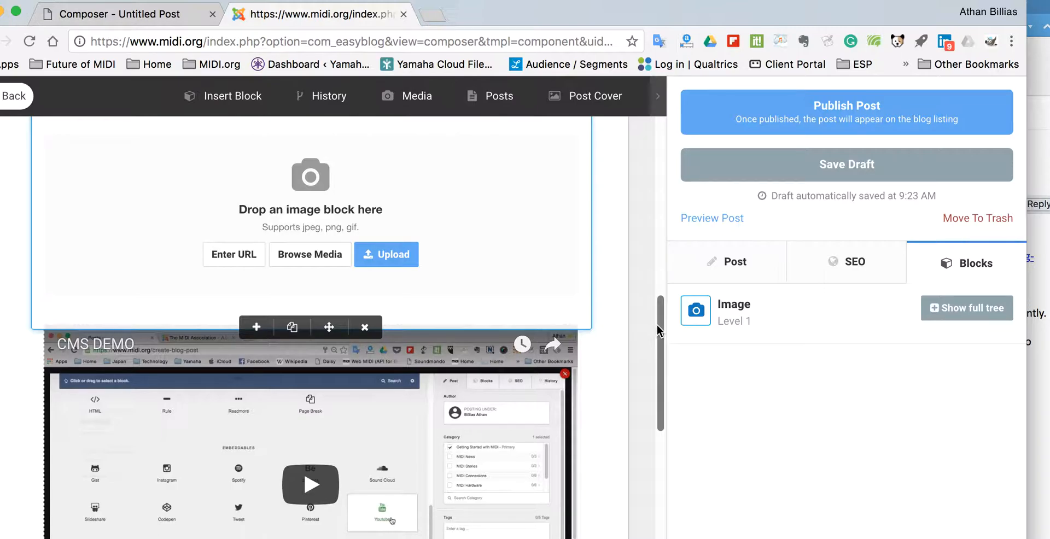
Scroll down and select the CMS DEMO YouTube embed to show its video URL
{"action": "left_click_drag", "start_coordinate": [660, 324], "coordinate": [660, 374]}
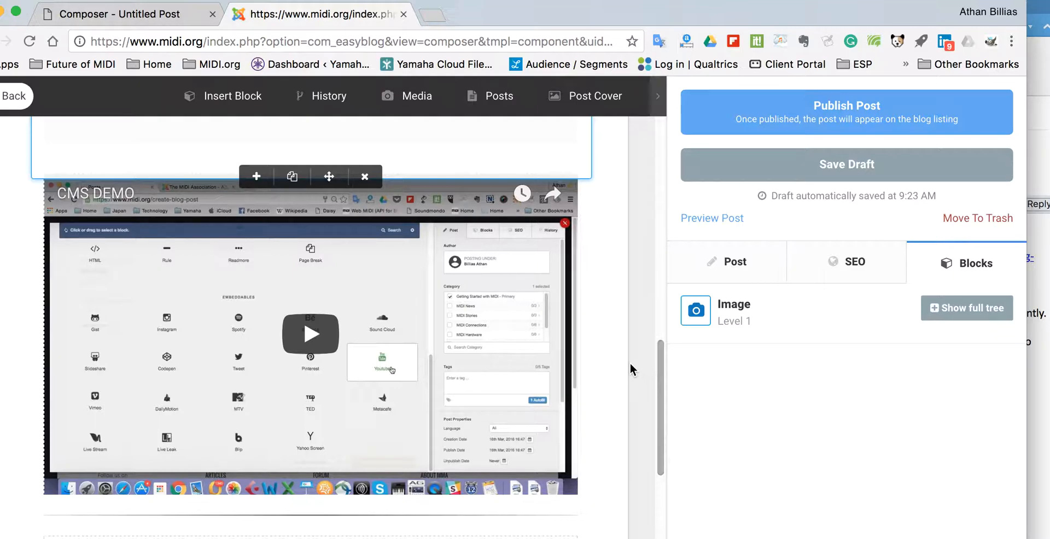
{"action": "left_click_drag", "start_coordinate": [659, 366], "coordinate": [660, 383]}
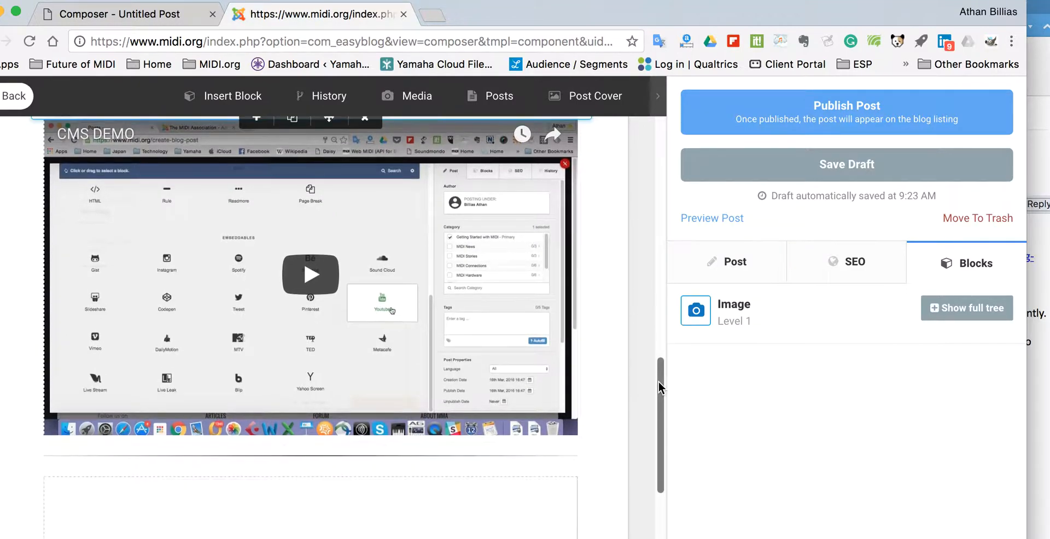
{"action": "left_click", "coordinate": [485, 315]}
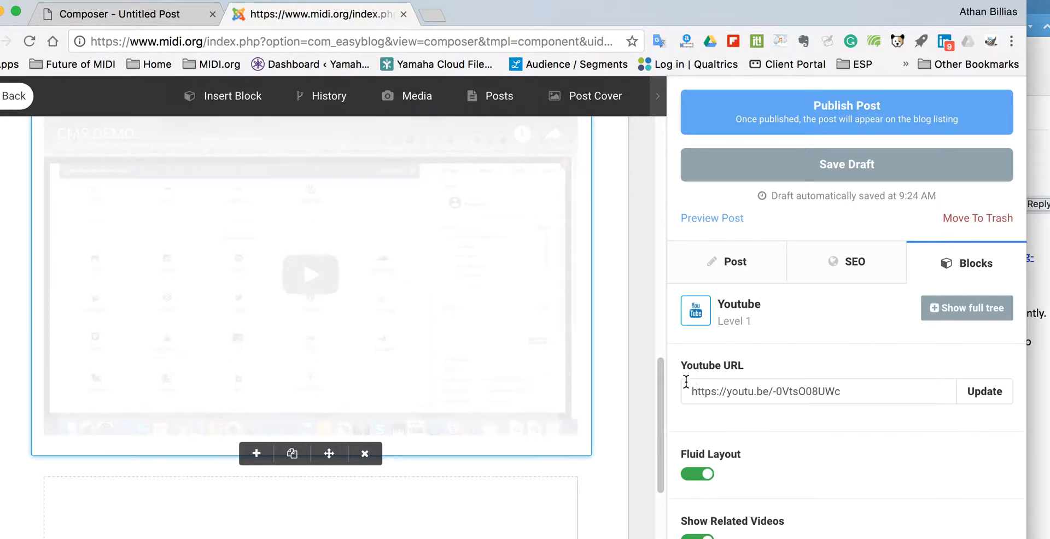
Browse the Embeddables block list, then select the Facebook post embed below the video
{"action": "left_click", "coordinate": [229, 100]}
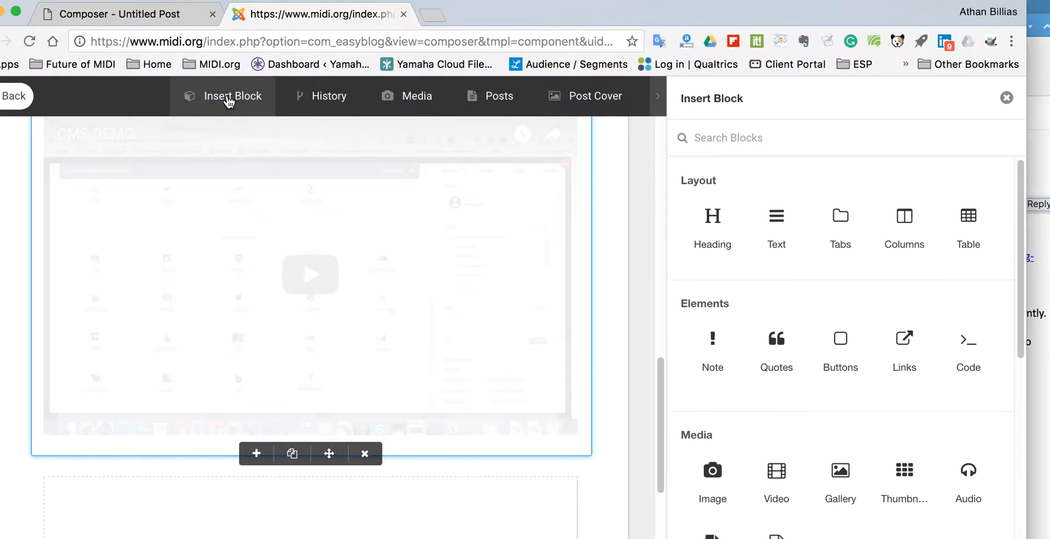
{"action": "left_click_drag", "start_coordinate": [1027, 258], "coordinate": [1040, 523]}
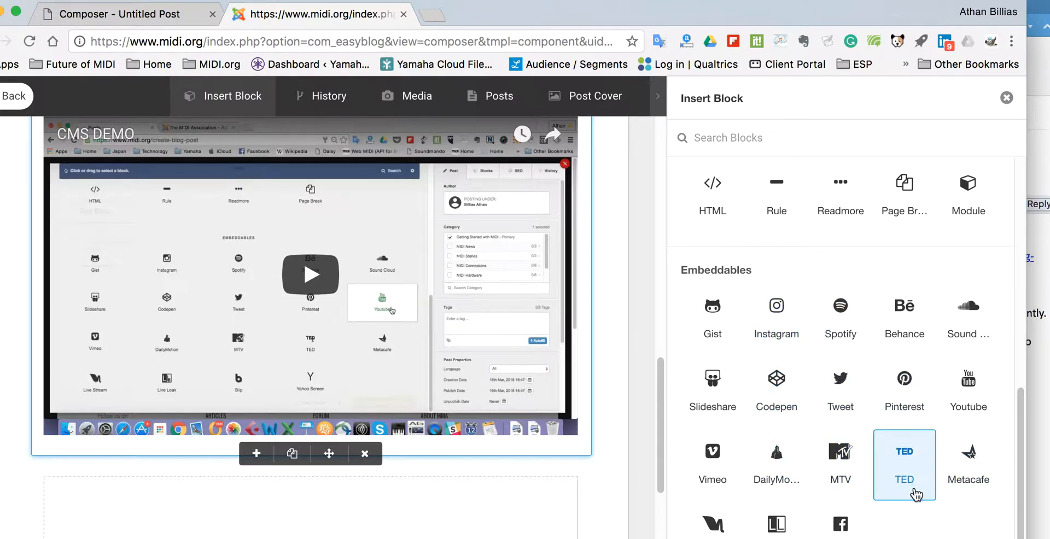
{"action": "left_click_drag", "start_coordinate": [1016, 415], "coordinate": [1014, 460]}
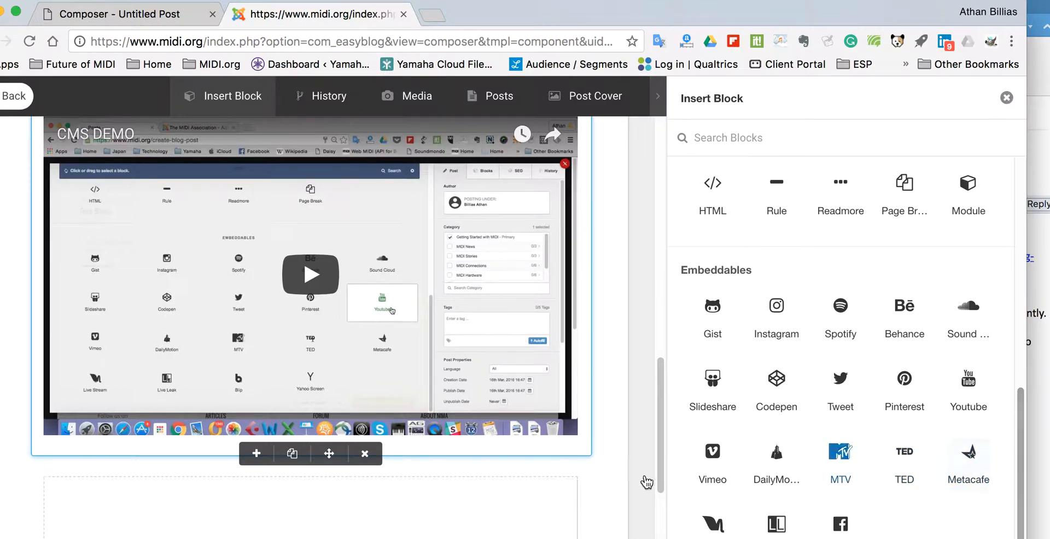
{"action": "left_click_drag", "start_coordinate": [656, 380], "coordinate": [659, 447]}
{"action": "left_click", "coordinate": [507, 363]}
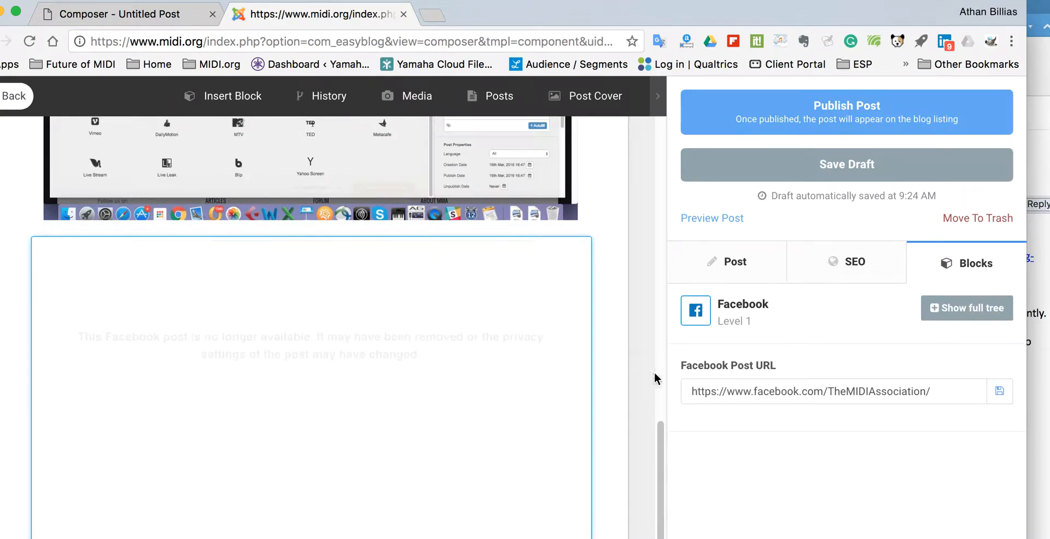
Delete the unavailable Facebook embed and select the rule now beneath the CMS DEMO video
{"action": "left_click_drag", "start_coordinate": [662, 429], "coordinate": [664, 514]}
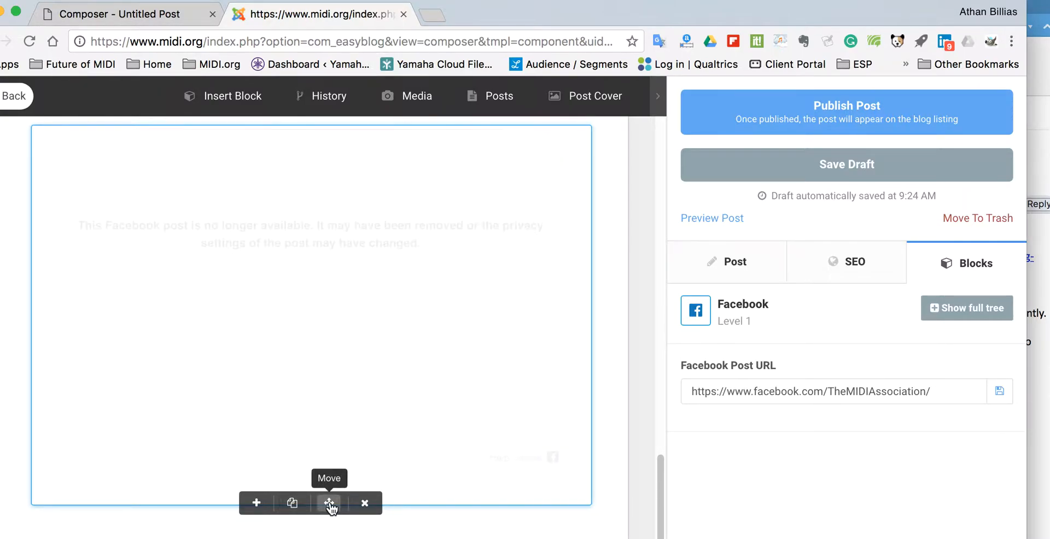
{"action": "left_click", "coordinate": [364, 506]}
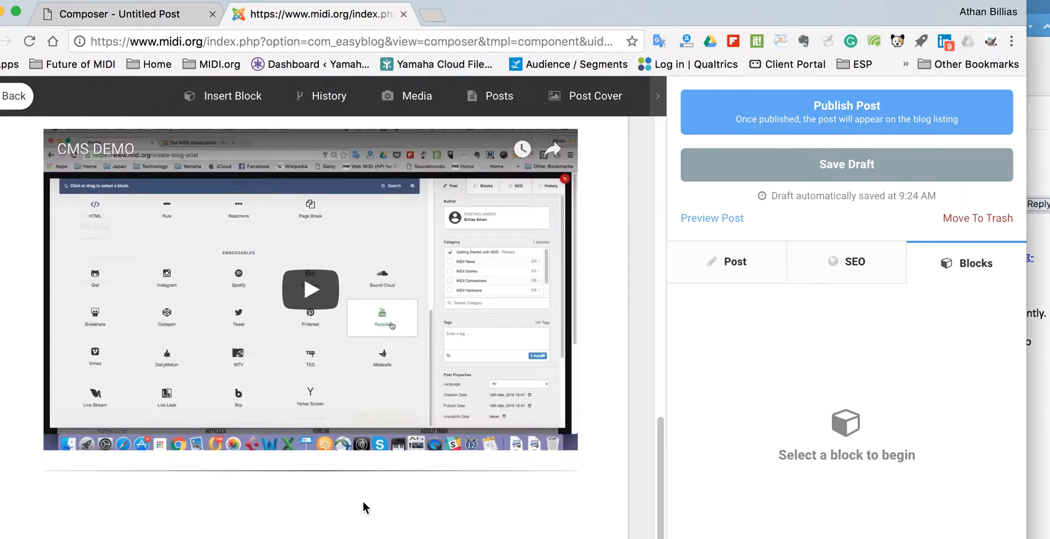
{"action": "left_click", "coordinate": [441, 467]}
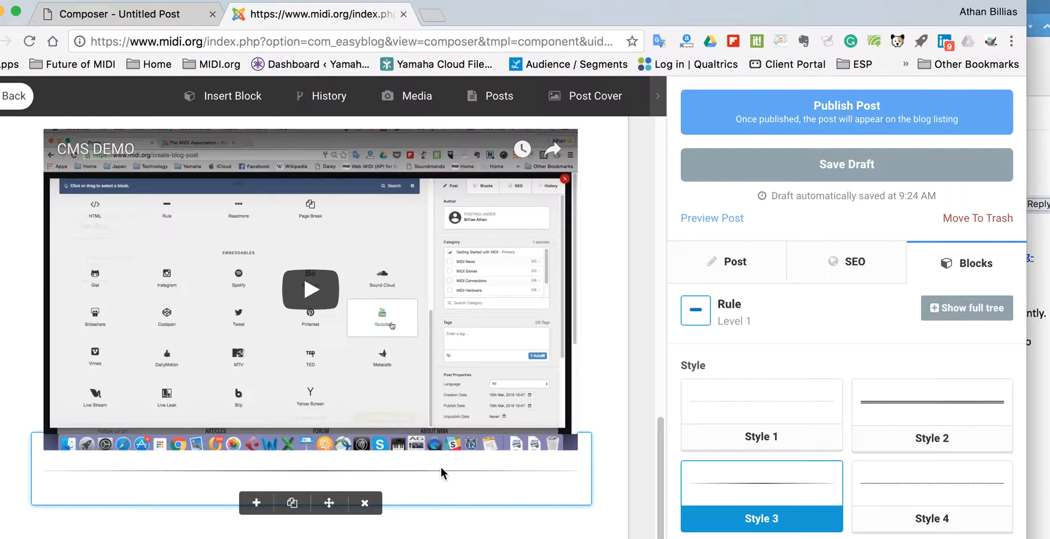
Show the Insert Block list and scroll back up to the post title
{"action": "left_click", "coordinate": [227, 97]}
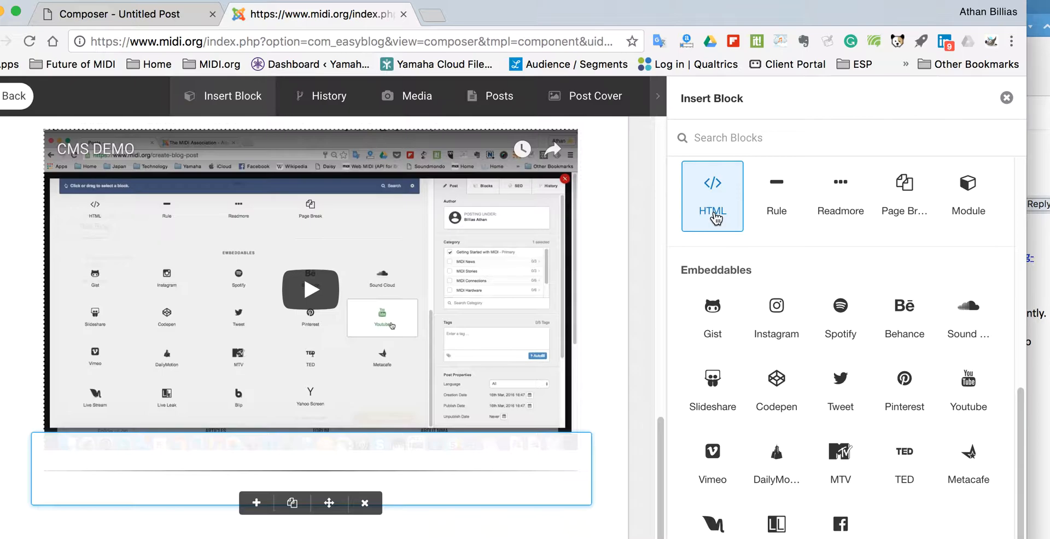
{"action": "left_click_drag", "start_coordinate": [662, 450], "coordinate": [638, 143]}
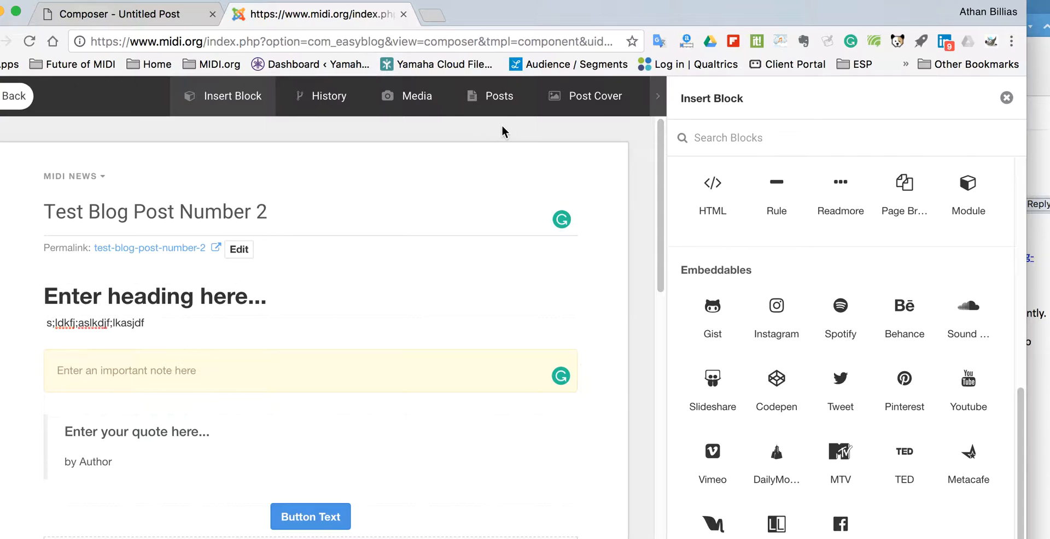
Make the black 'b' broadcast logo from Shared Media the post cover and close the blocks sidebar
{"action": "left_click", "coordinate": [594, 99]}
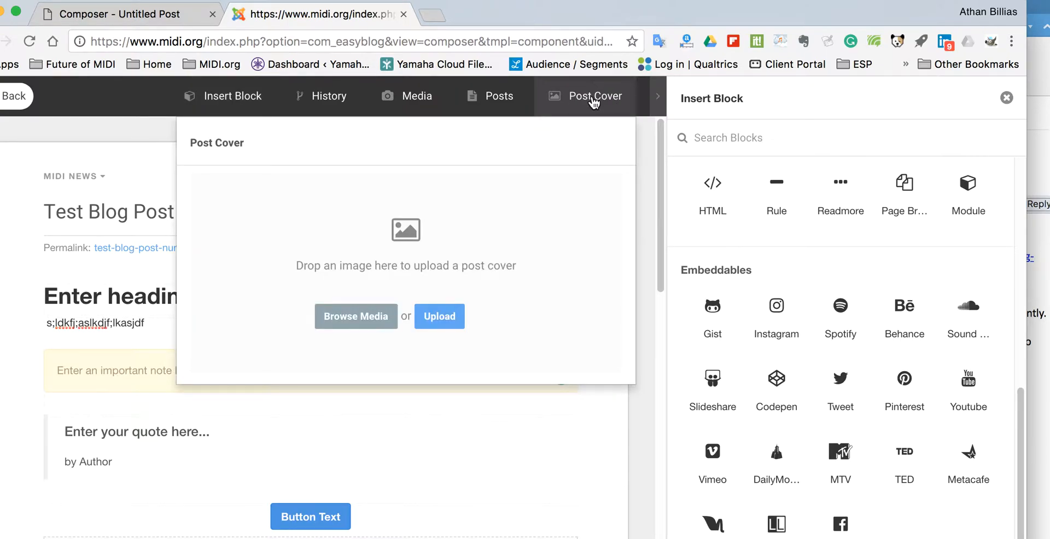
{"action": "left_click", "coordinate": [365, 322]}
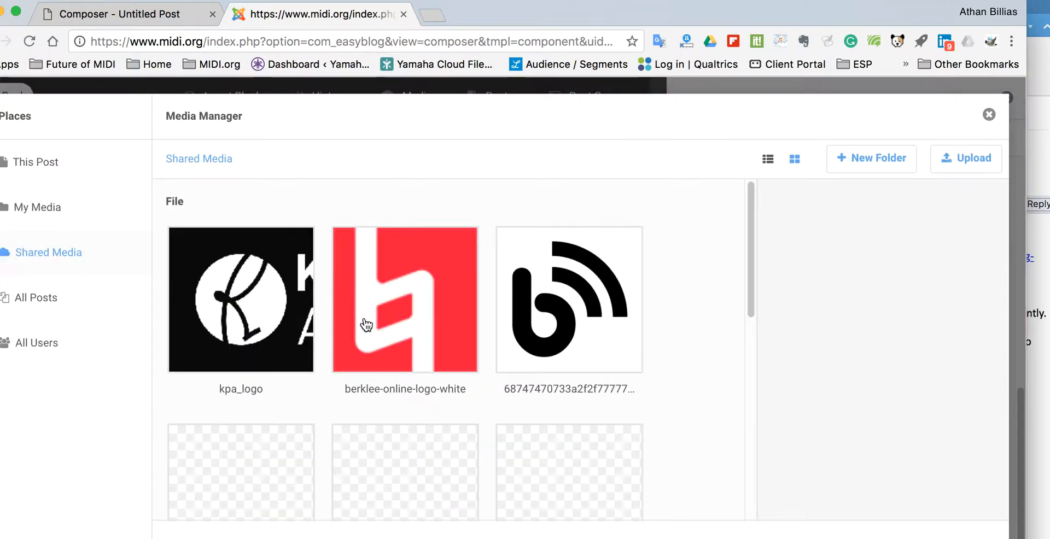
{"action": "left_click", "coordinate": [572, 302]}
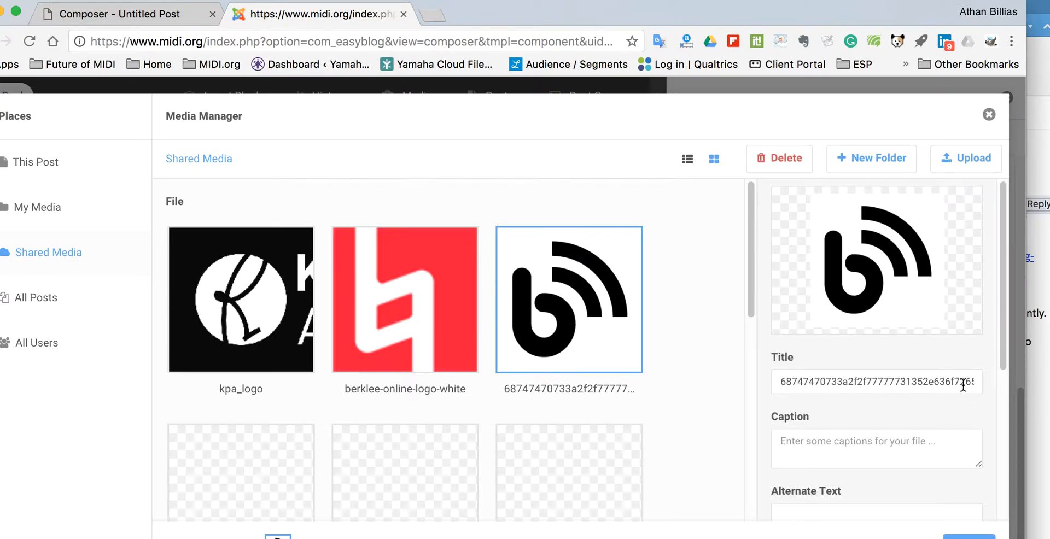
{"action": "left_click", "coordinate": [968, 536]}
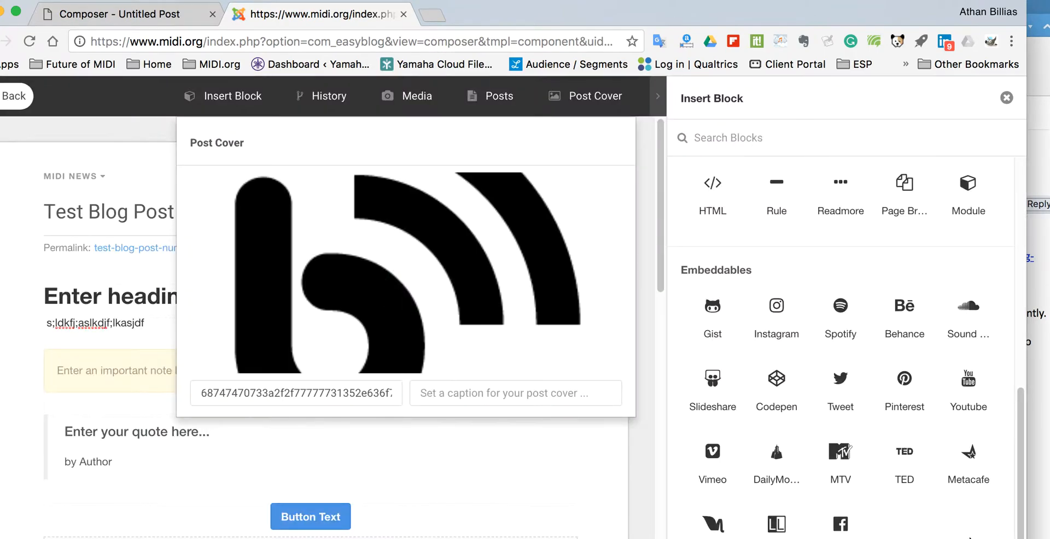
{"action": "left_click", "coordinate": [588, 102]}
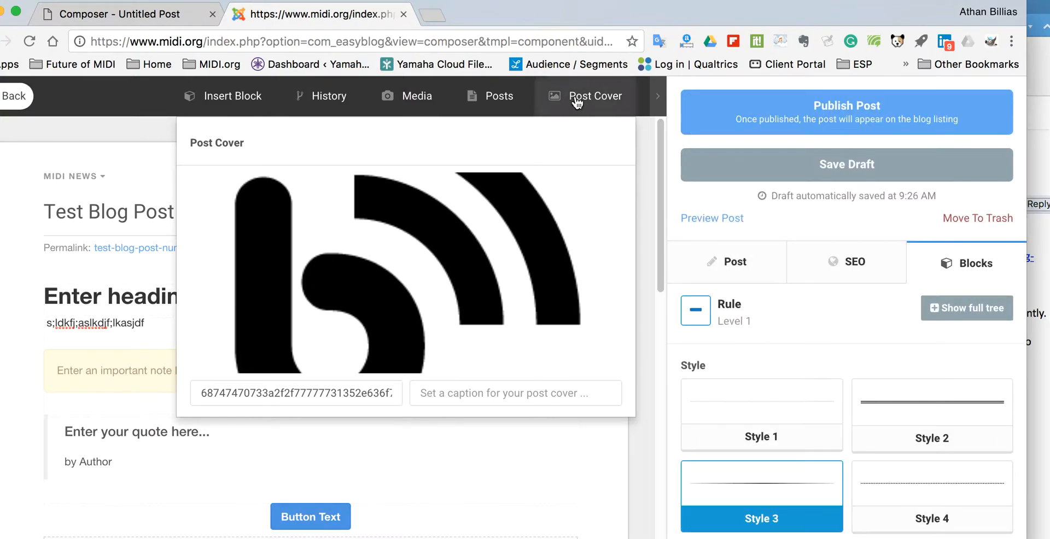
Close the Post Cover popup to reveal the full 'Test Blog Post Number 2' editor
{"action": "left_click", "coordinate": [576, 102]}
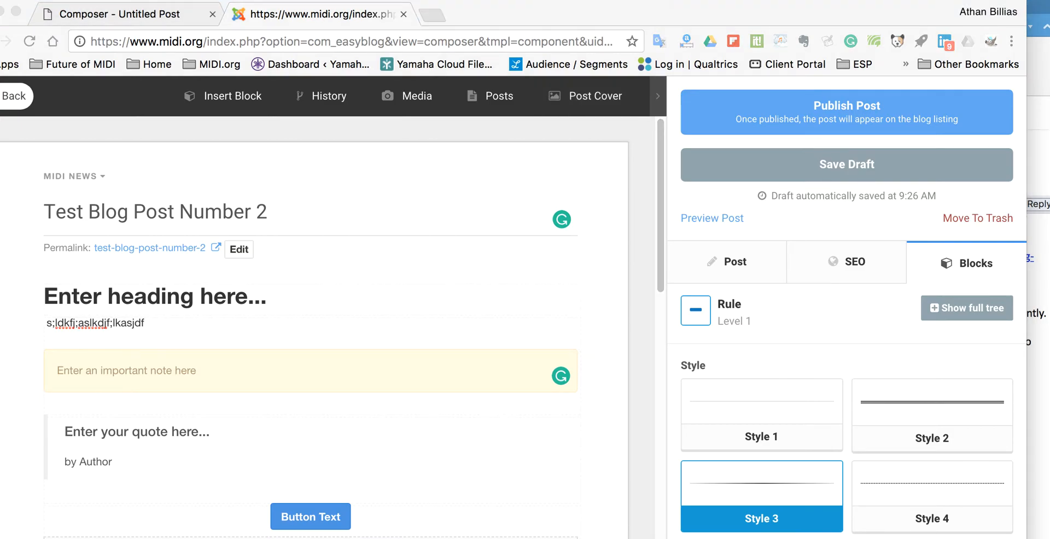
Dismiss QuickTime's File menu and bring up the Dock icon menu with recent movies and Stop Screen Recording
{"action": "left_click", "coordinate": [165, 0]}
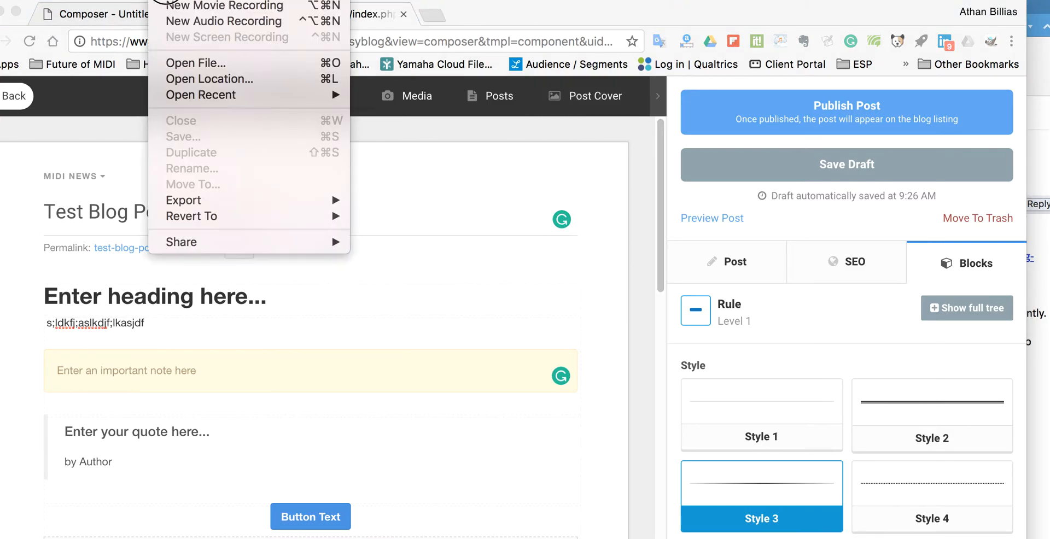
{"action": "mouse_move", "coordinate": [90, 0]}
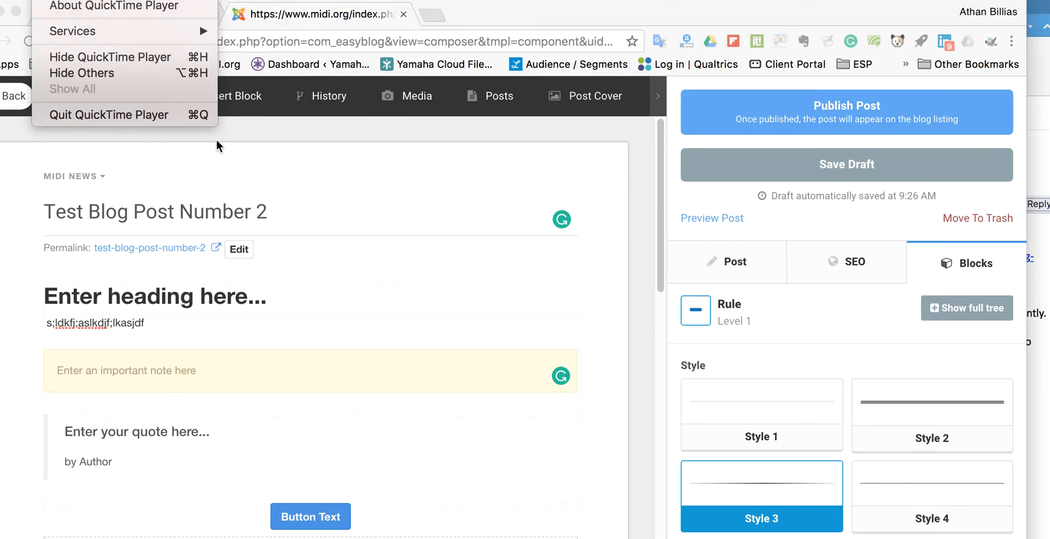
{"action": "key", "text": "Escape"}
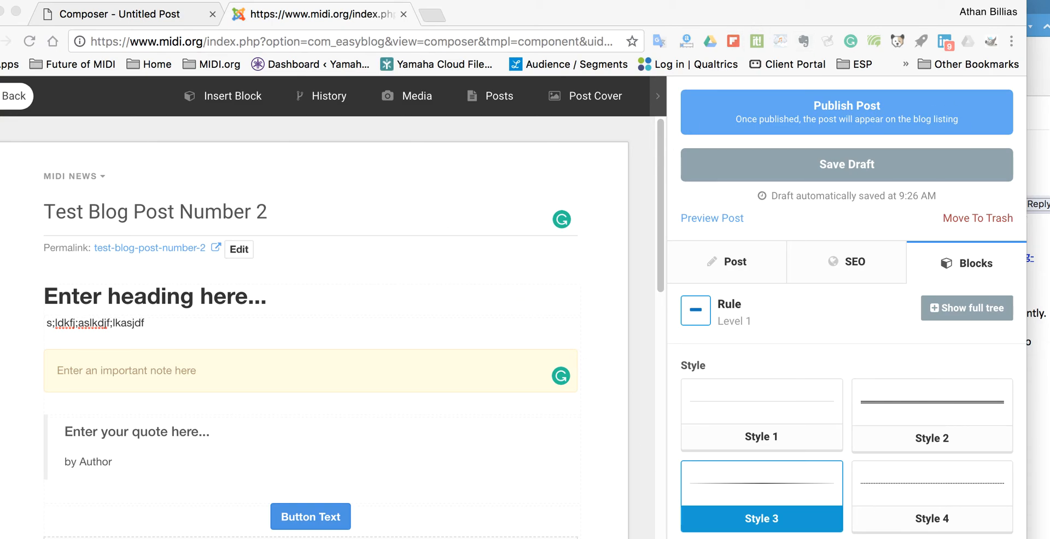
{"action": "right_click", "coordinate": [803, 538]}
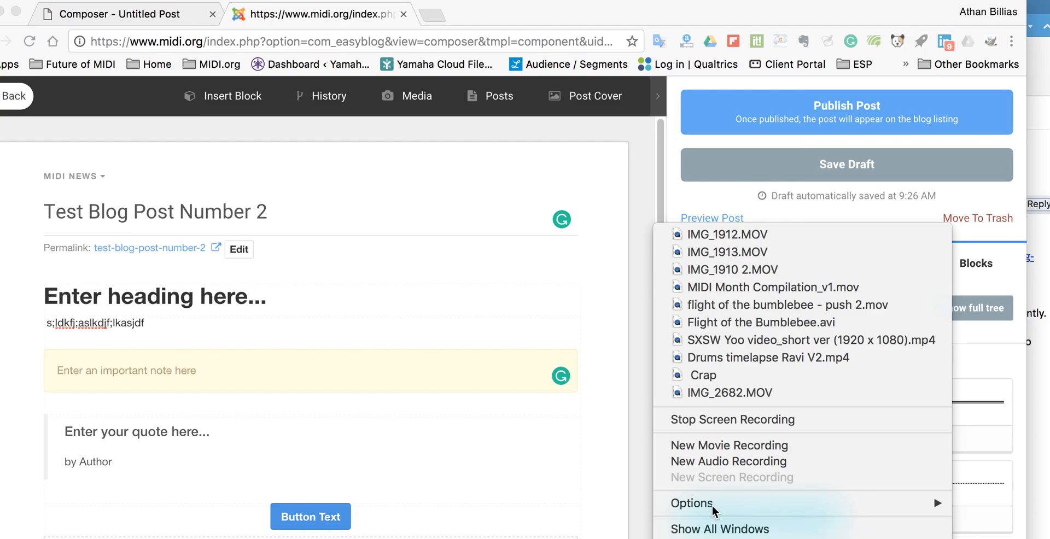